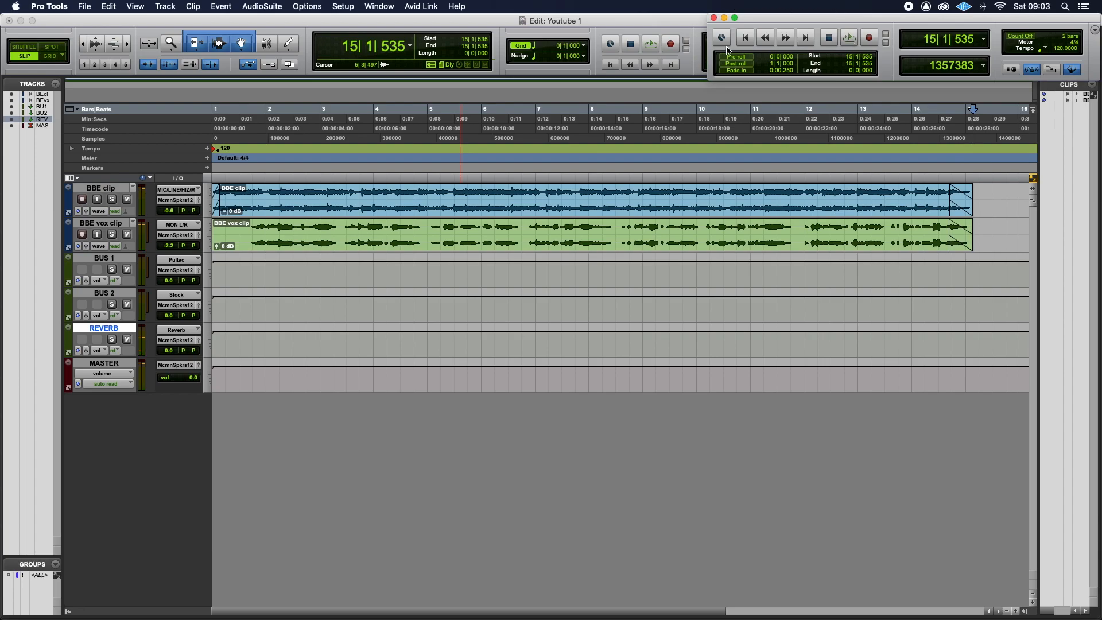
Step: Return playback to the session start and open BUS 1's first Pultec EQP-1A insert from the Mix window
left_click(743, 38)
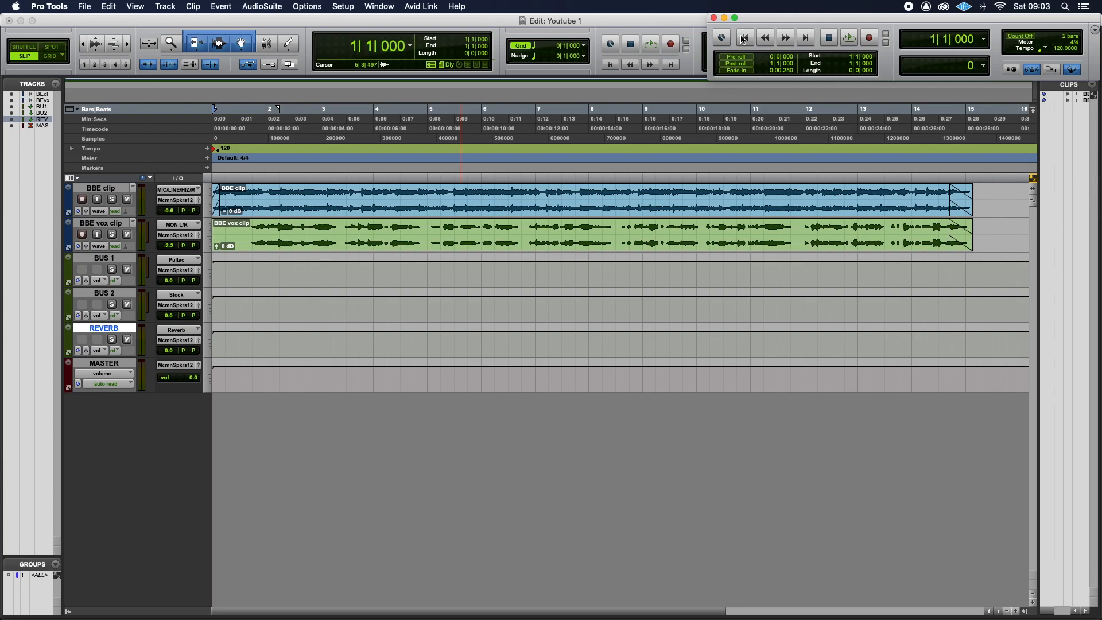
key("super+=")
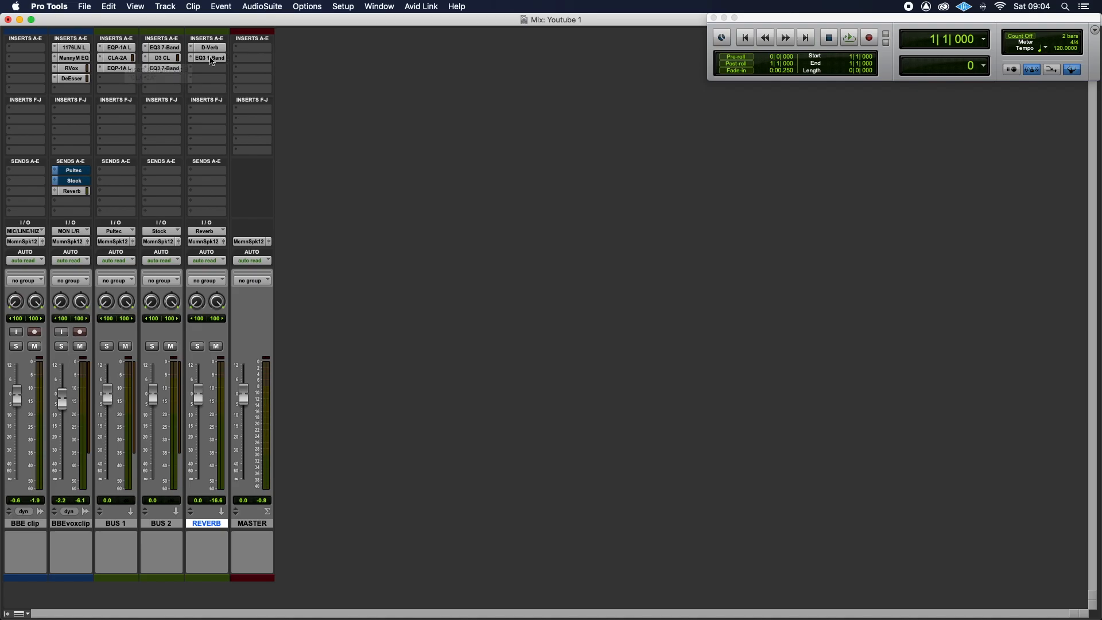
left_click(118, 48)
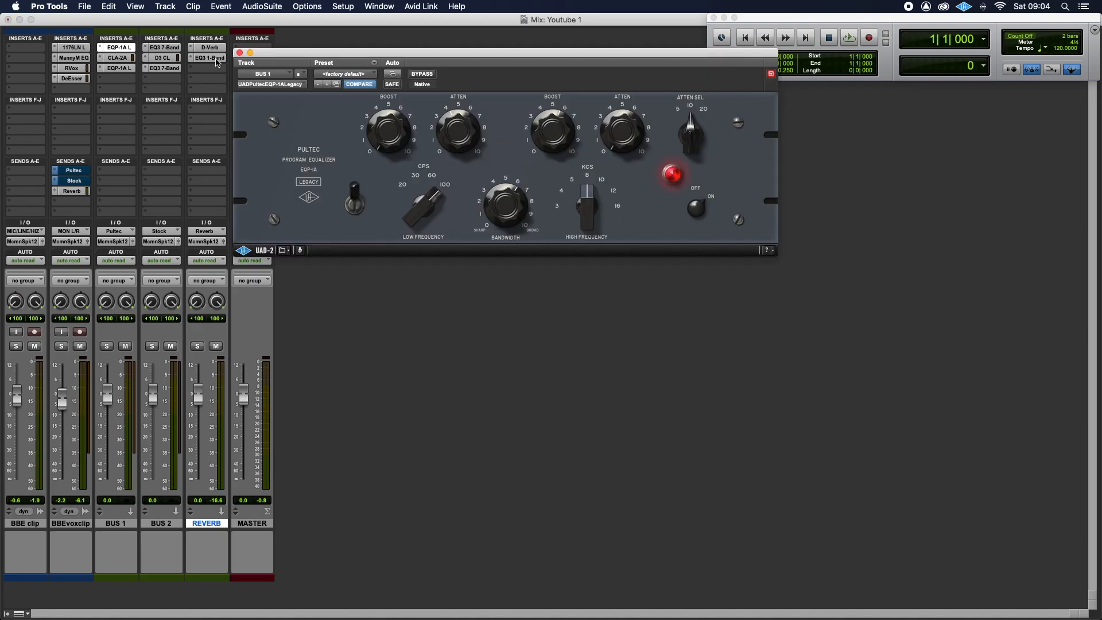
left_click(354, 57)
left_click_drag(353, 57, 400, 38)
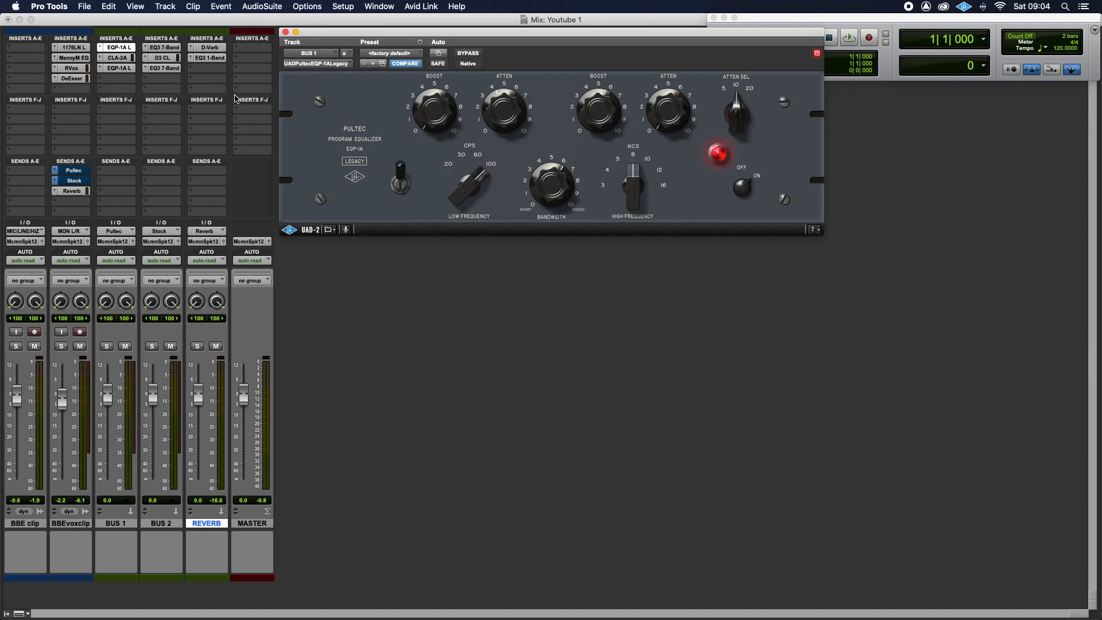
Step: Examine the CLA-2A and the first Pultec EQP-1A on BUS 1, checking the equalizer's boost, attenuation and frequency settings
left_click(122, 59)
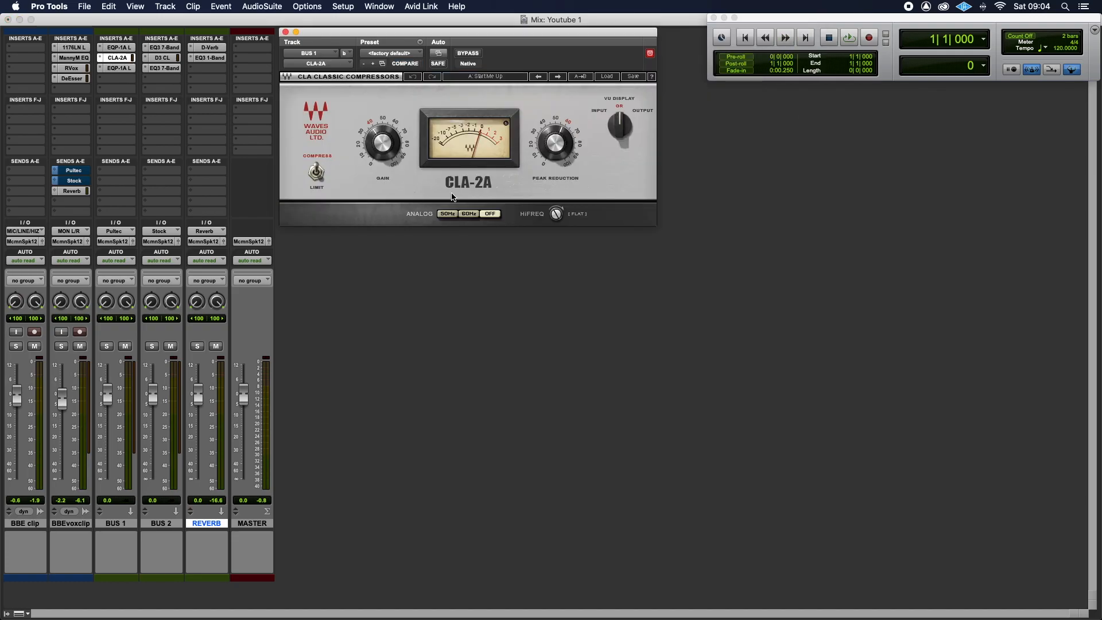
left_click(119, 48)
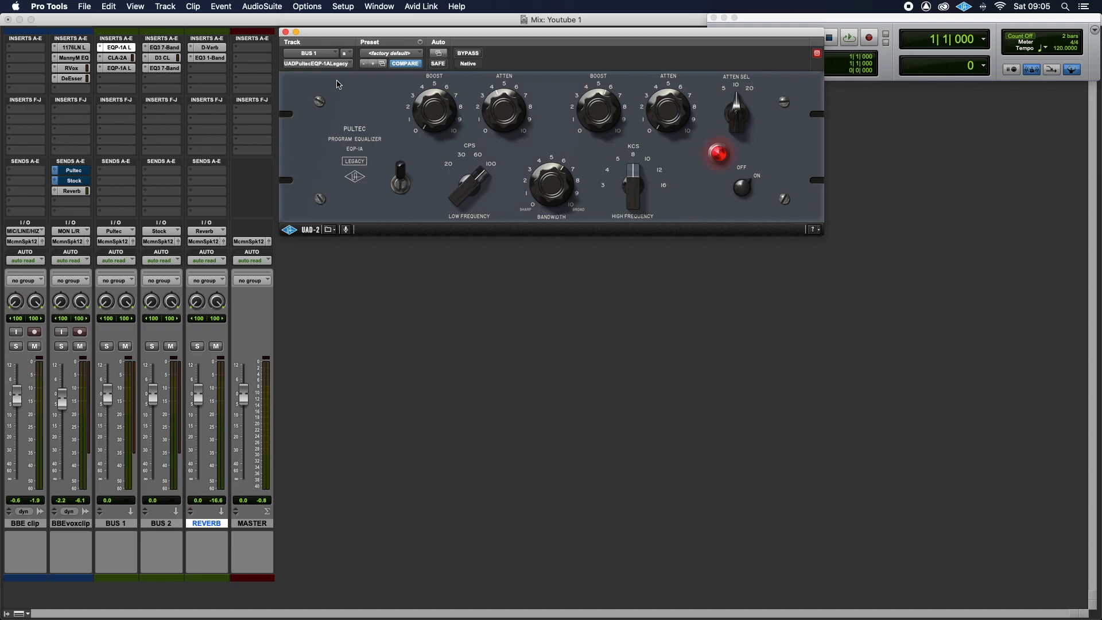
left_click_drag(327, 33, 374, 28)
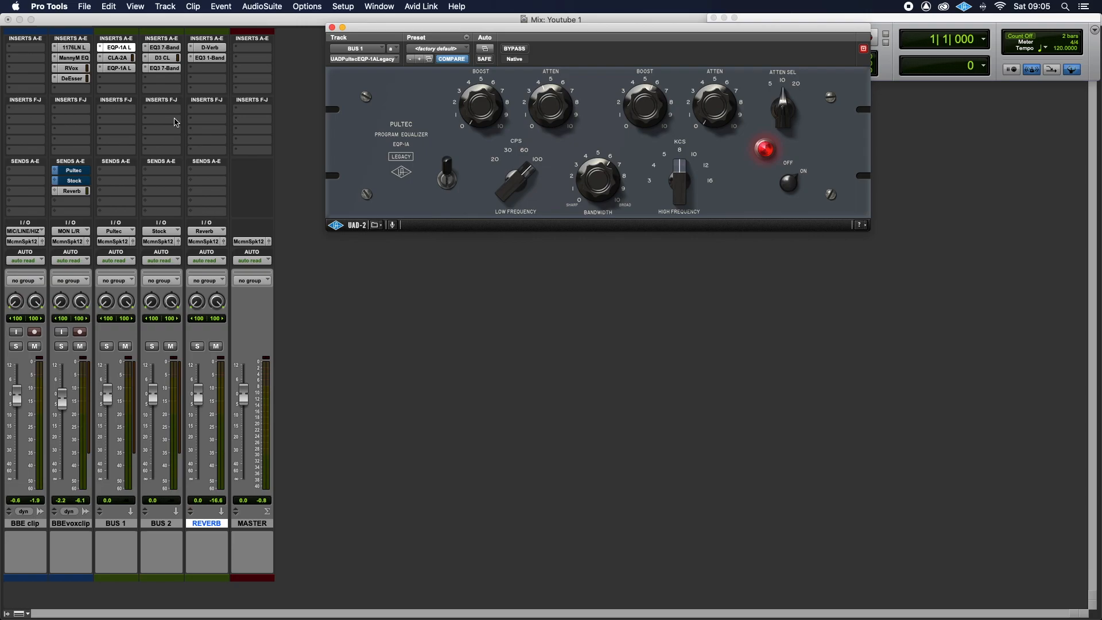
left_click(115, 49)
left_click(115, 49)
left_click_drag(506, 27, 387, 97)
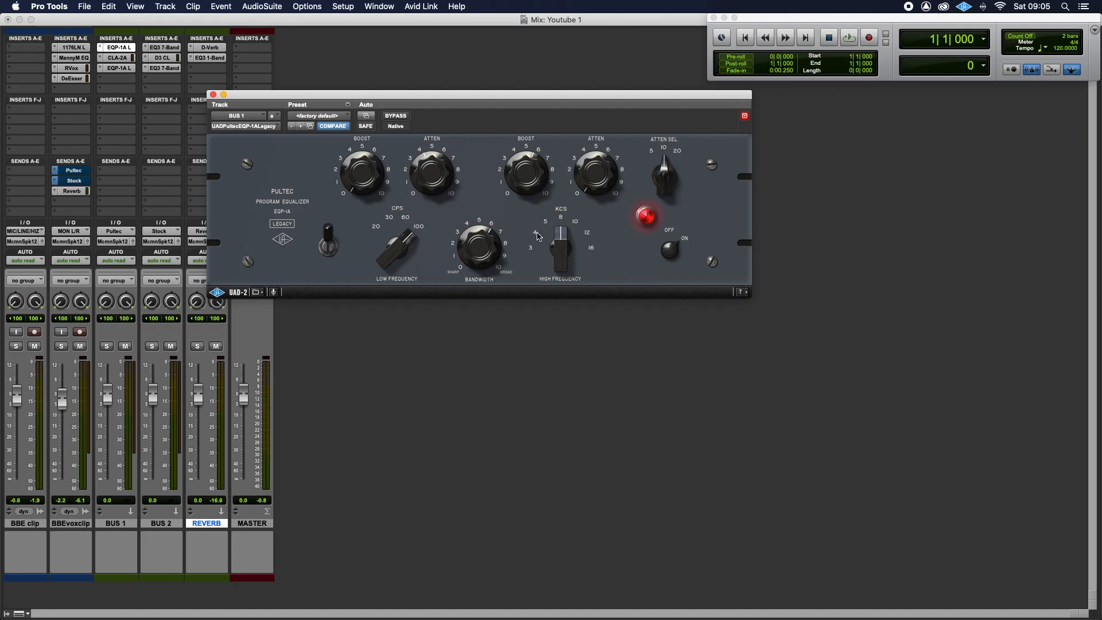
left_click_drag(374, 98, 420, 39)
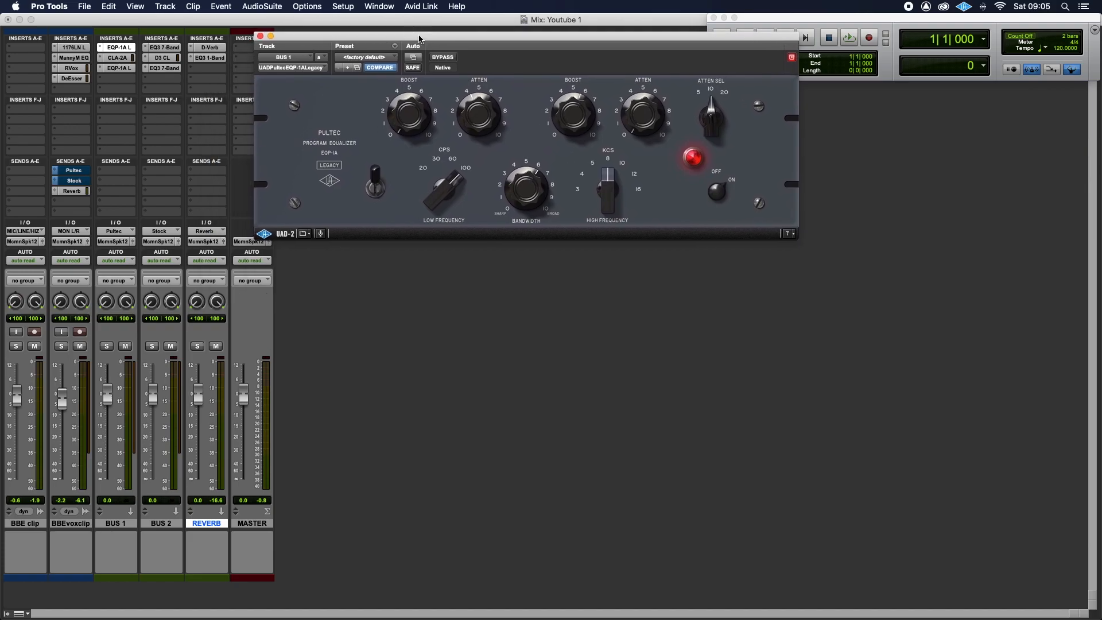
Step: Examine the CLA-2A compressor on BUS 1, checking its gain, peak reduction and HiFreq controls against the preceding EQP-1A
left_click(119, 58)
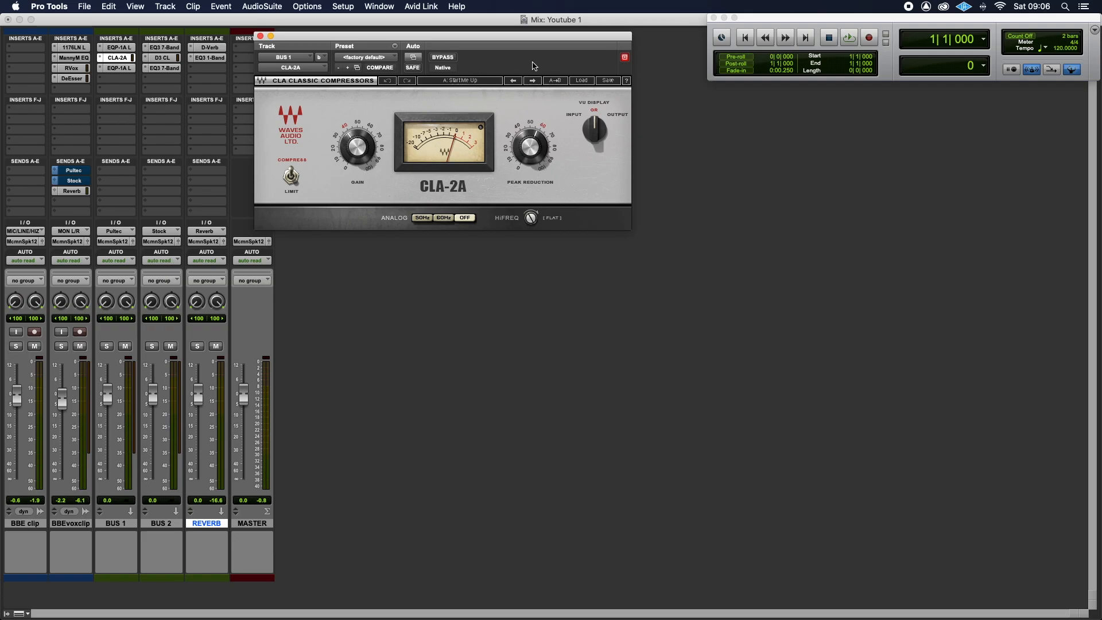
left_click(498, 40)
left_click_drag(479, 58, 516, 62)
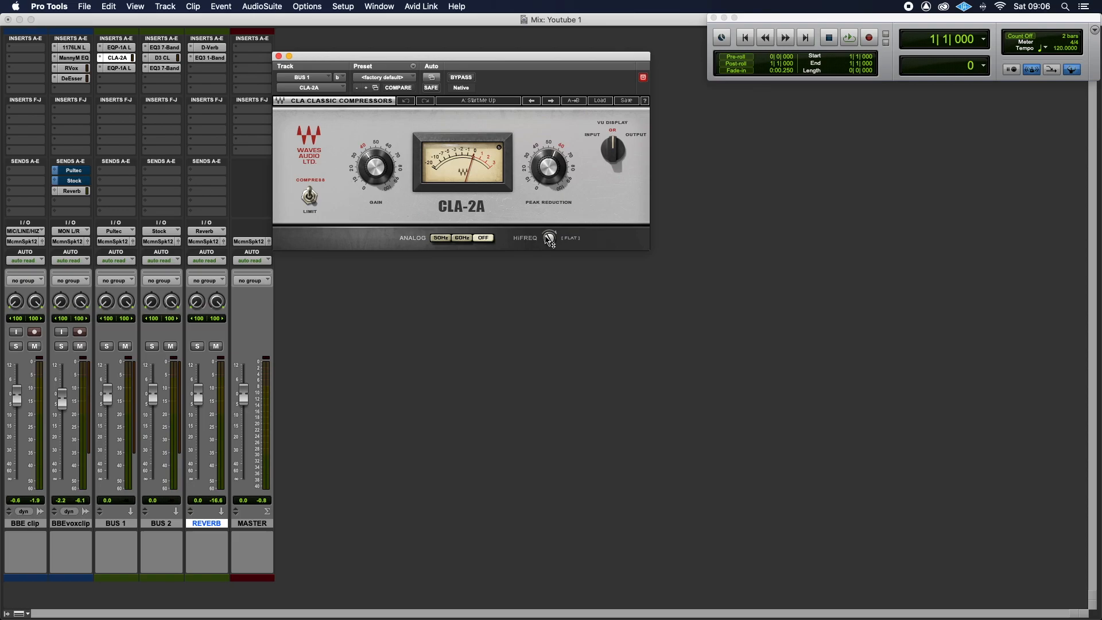
left_click_drag(550, 238, 549, 242)
left_click(116, 47)
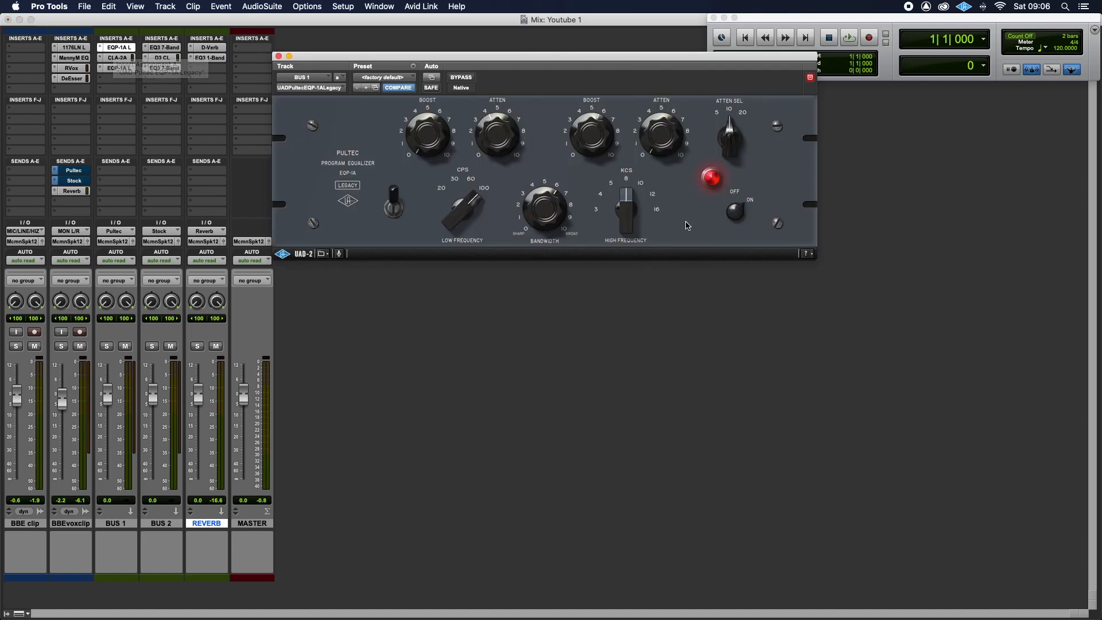
left_click(117, 57)
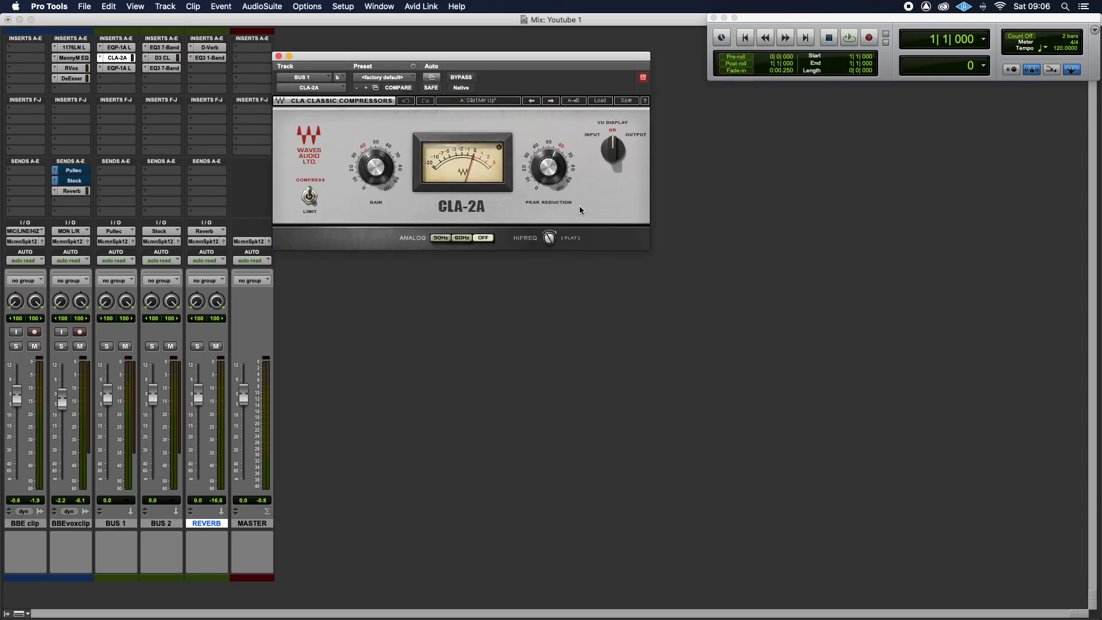
left_click_drag(430, 56, 514, 41)
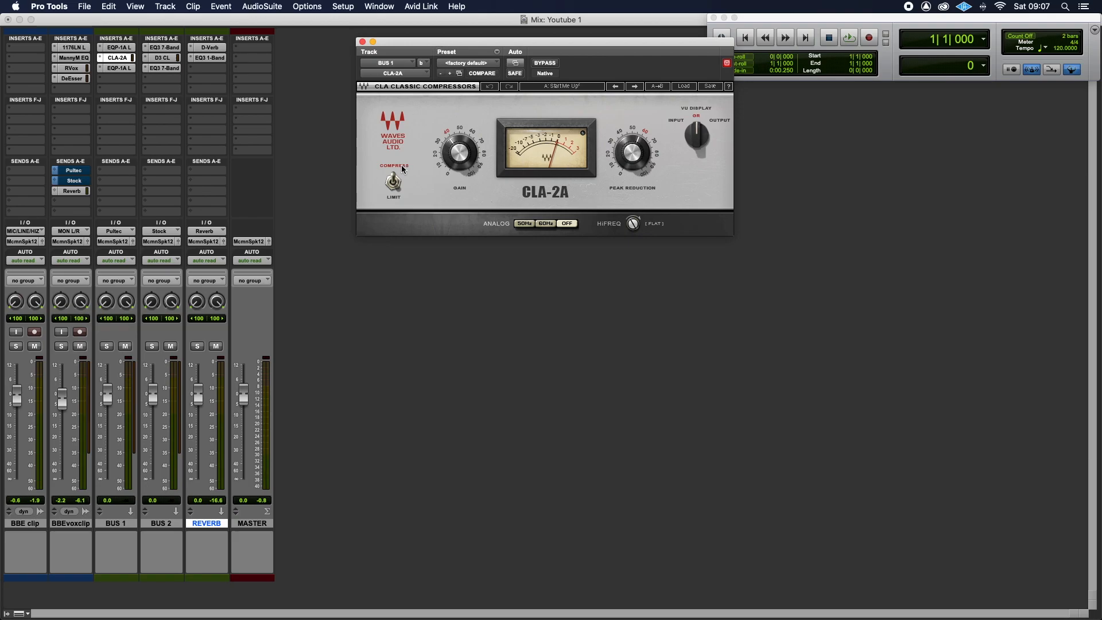
Step: Examine the second Pultec EQP-1A at the end of BUS 1's insert chain and close its window
left_click(125, 69)
left_click_drag(525, 47, 498, 44)
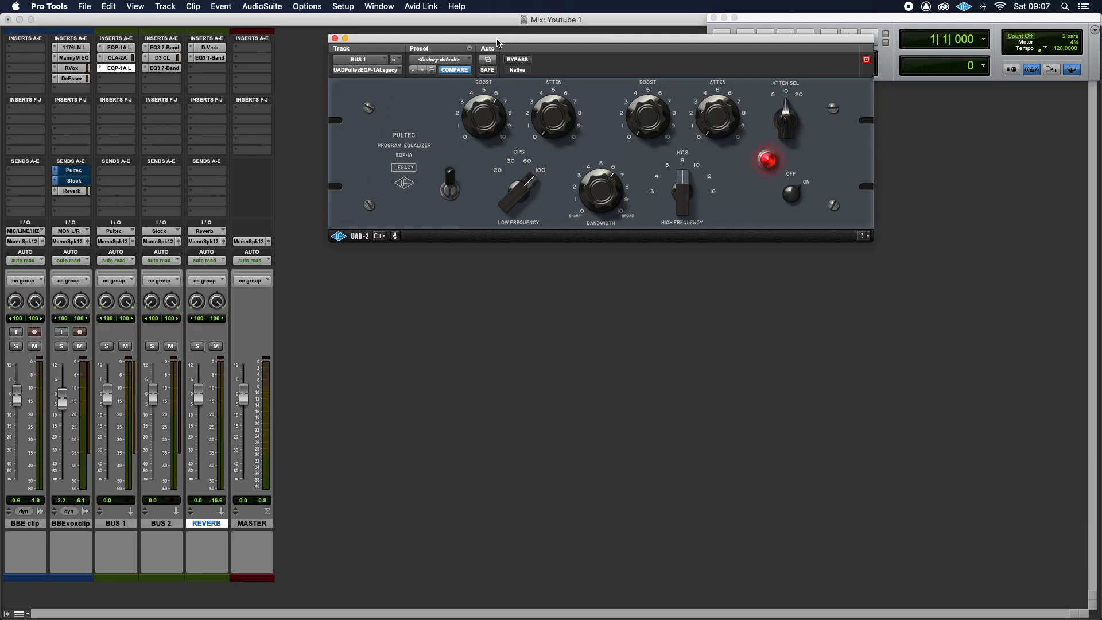
left_click_drag(587, 42, 576, 41)
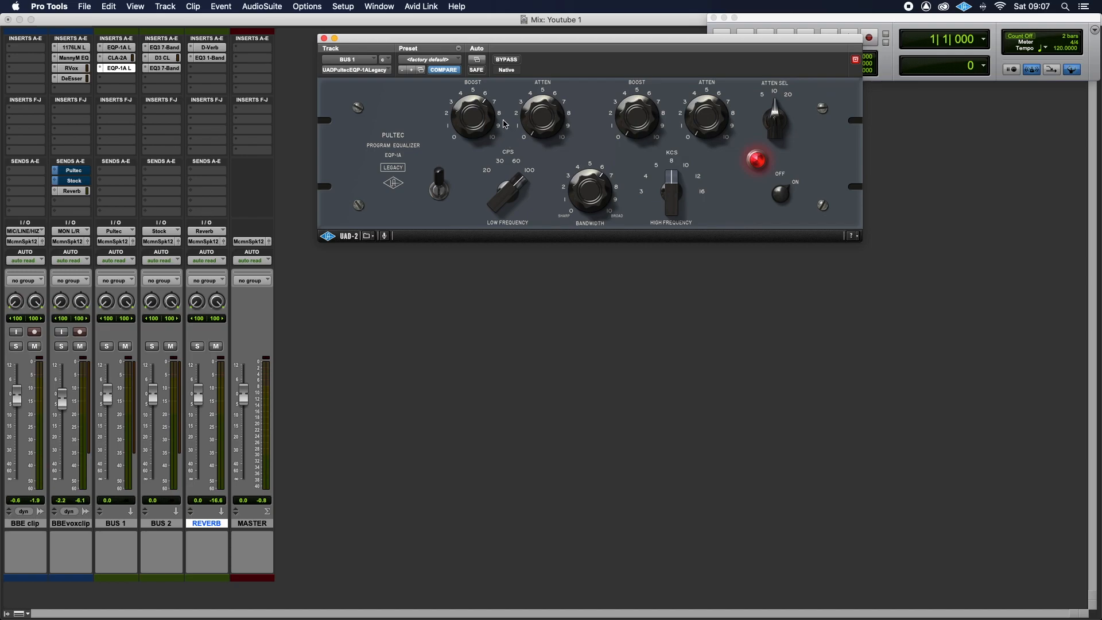
left_click_drag(597, 36, 500, 25)
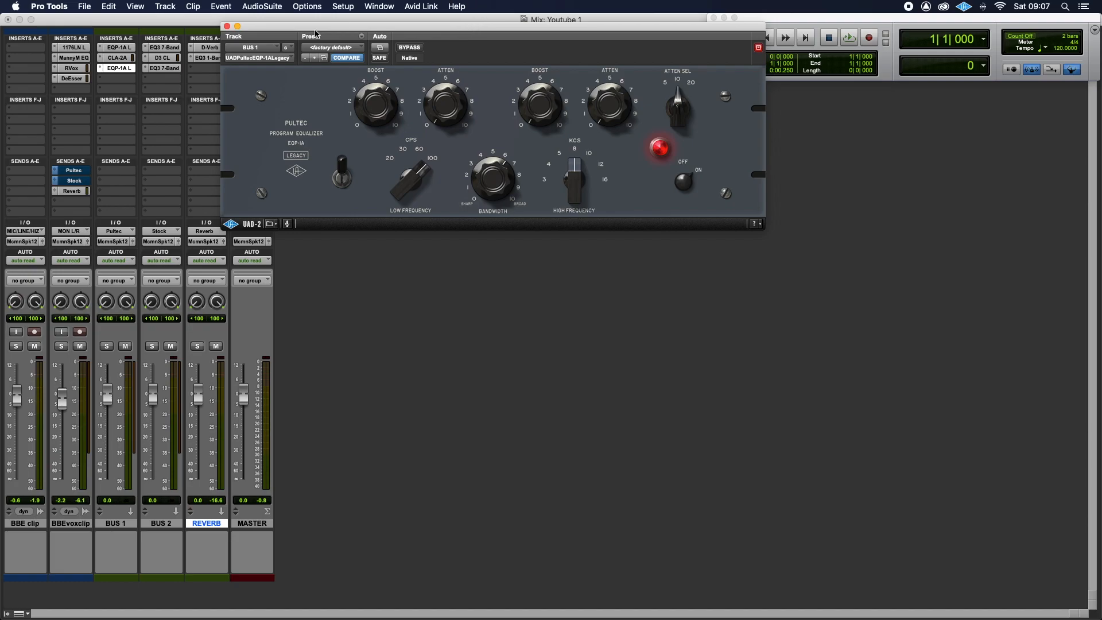
left_click(227, 27)
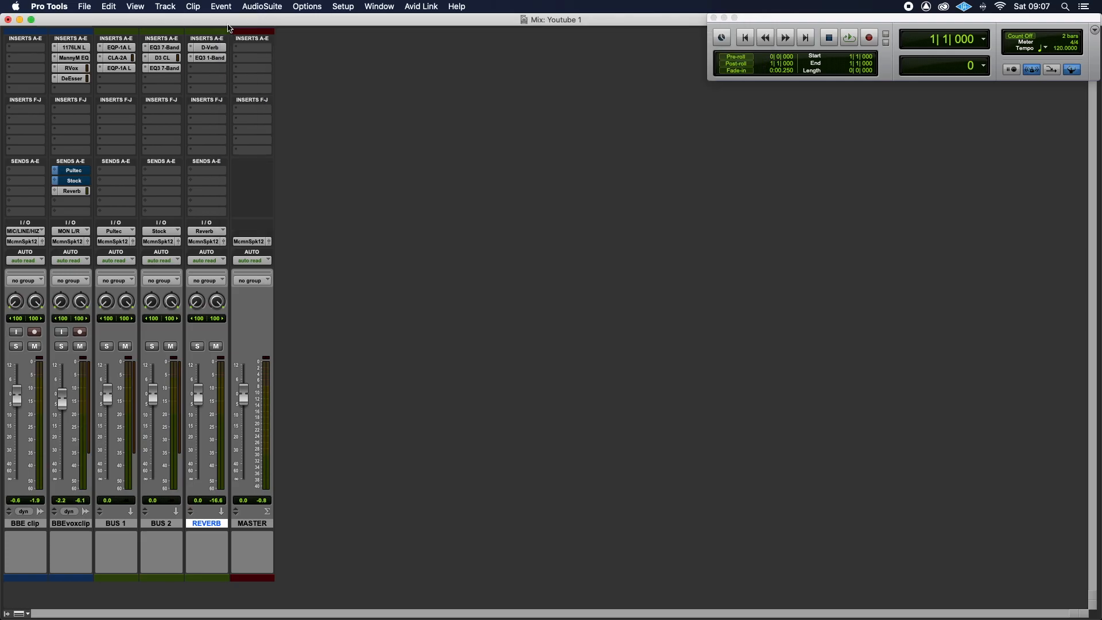
Step: Try to open BUS 1's first EQP-1A and its CLA-2A in separate plug-in windows
left_click(124, 49)
left_click(126, 59)
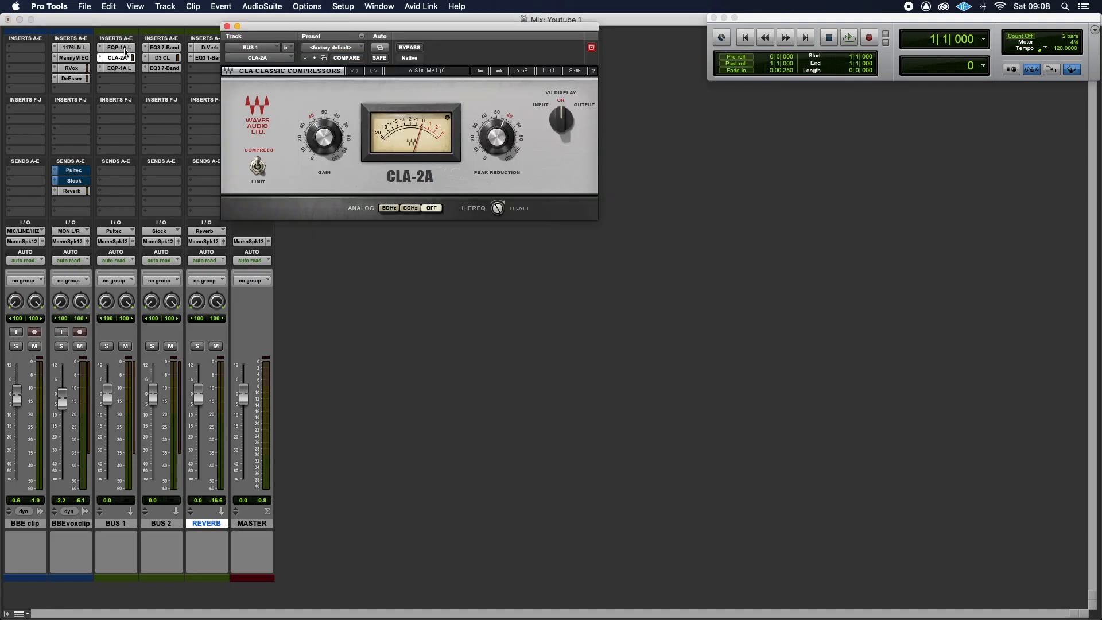
left_click(125, 49)
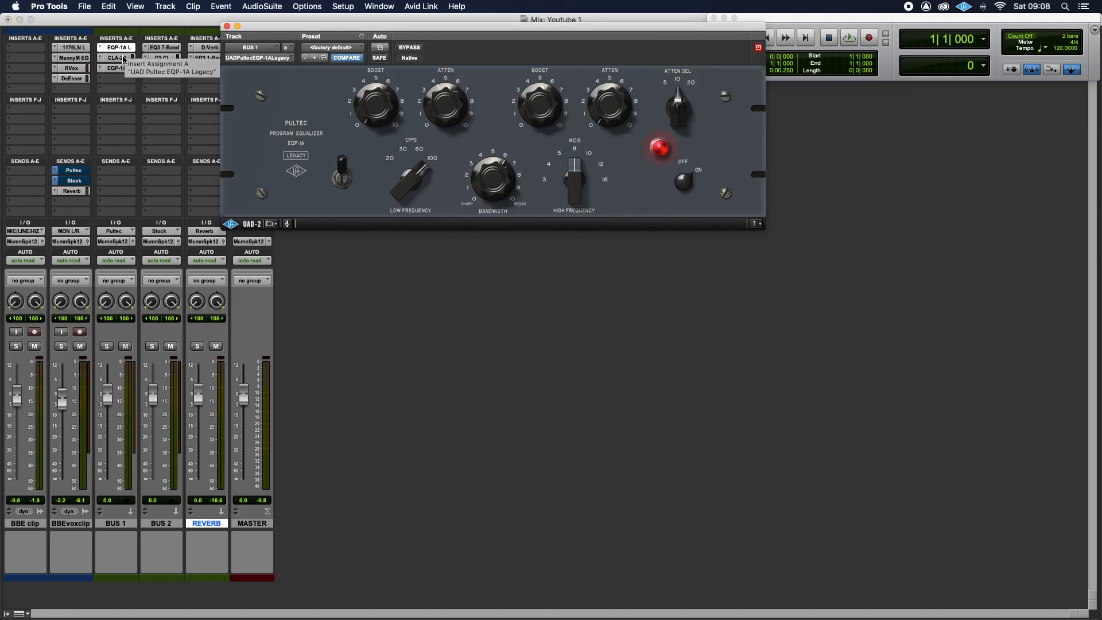
left_click(122, 60, "super")
left_click(122, 59, "super")
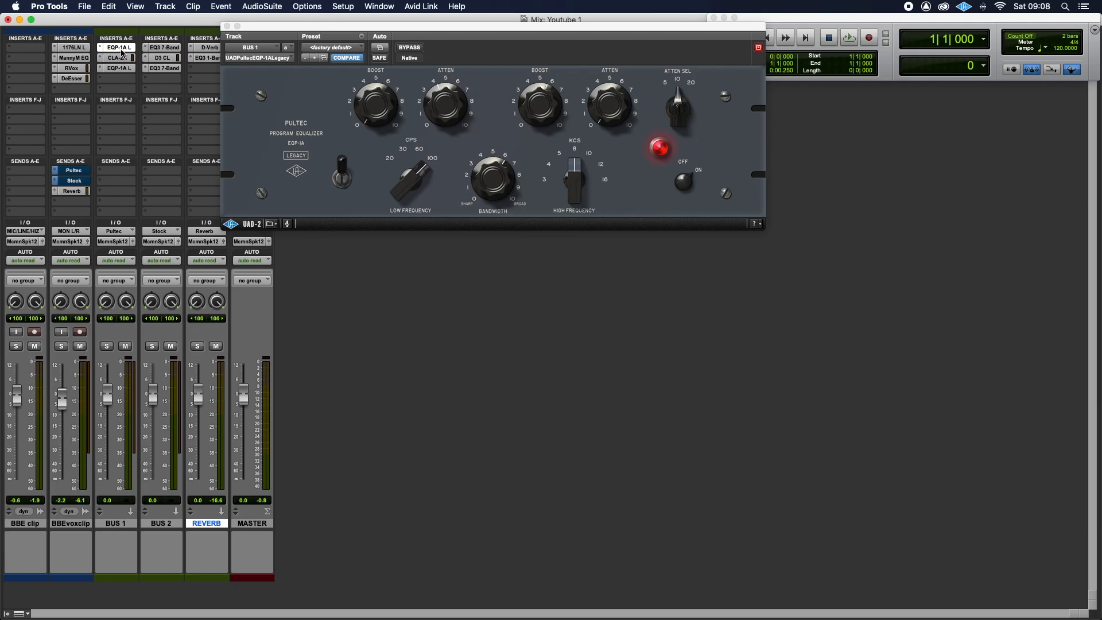
Step: Open BUS 1's EQP-1A, CLA-2A and second EQP-1A in separate windows and stack them in signal-chain order
left_click(122, 50)
left_click(122, 50)
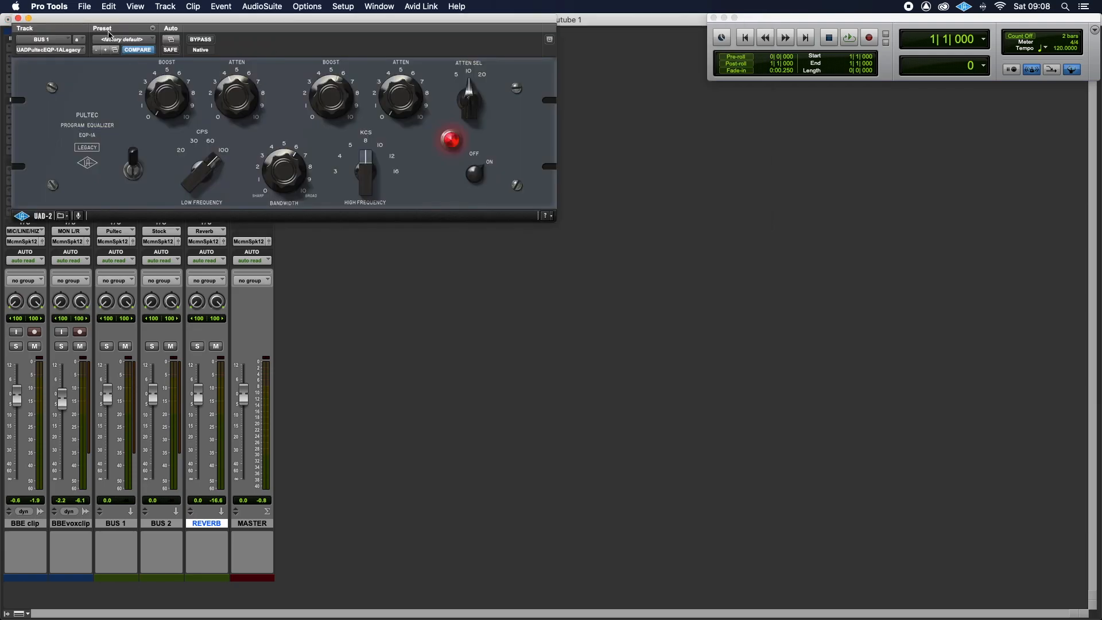
left_click_drag(106, 23, 424, 36)
left_click(126, 58)
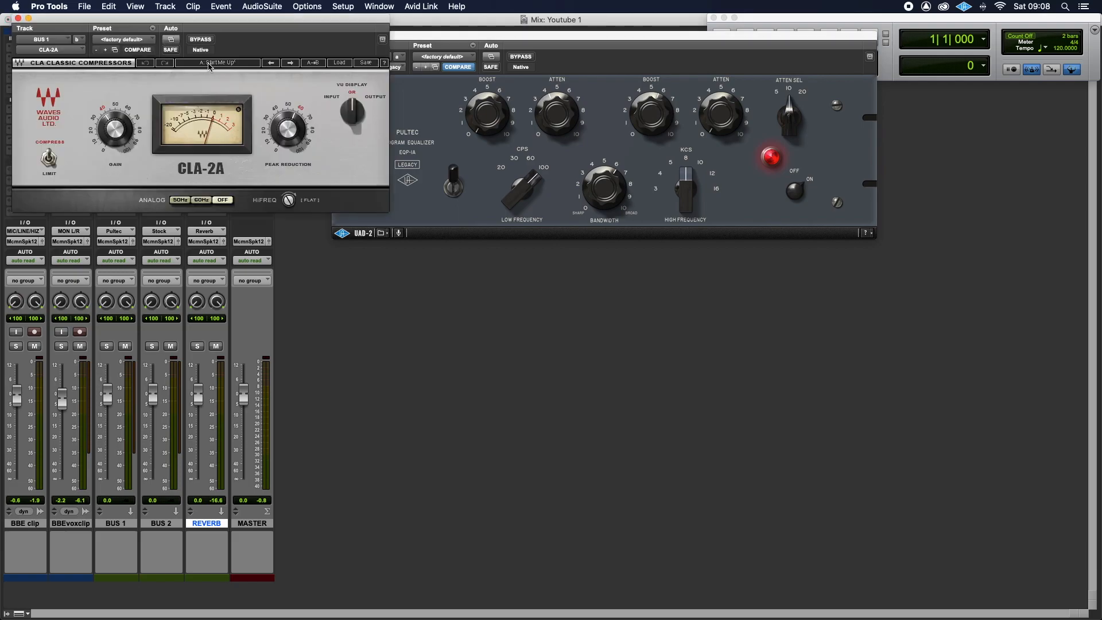
left_click_drag(251, 25, 739, 249)
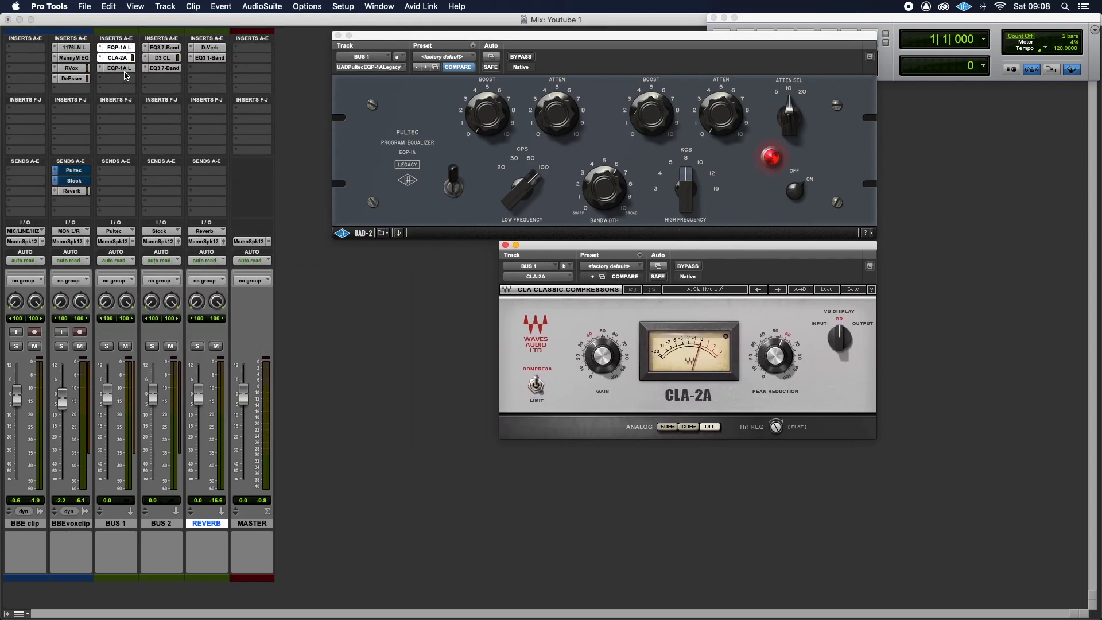
left_click(125, 71)
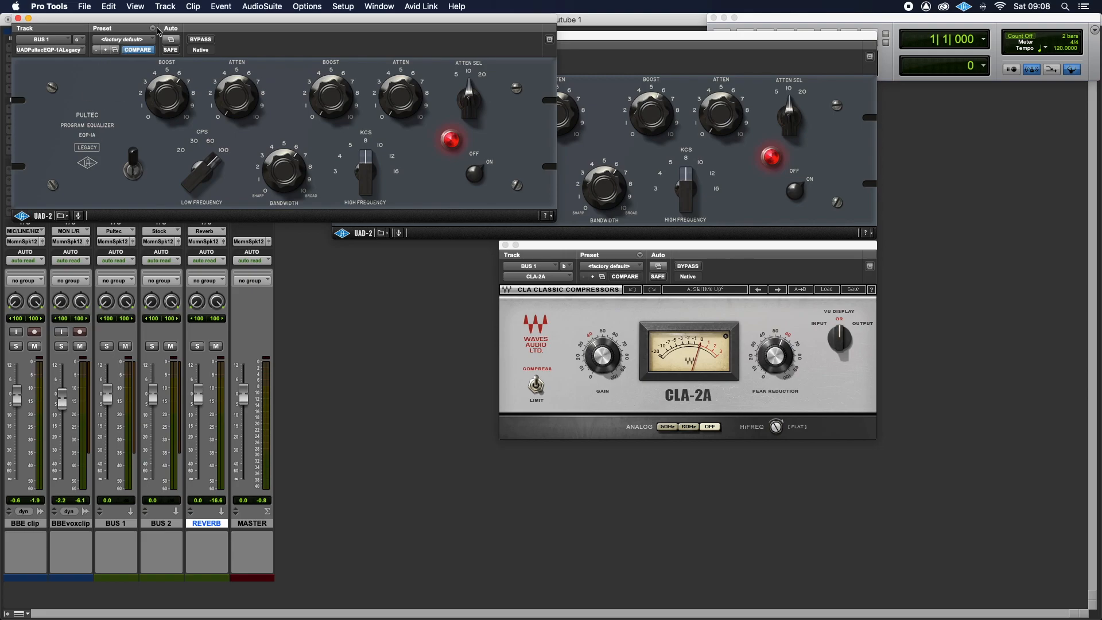
left_click_drag(161, 22, 609, 439)
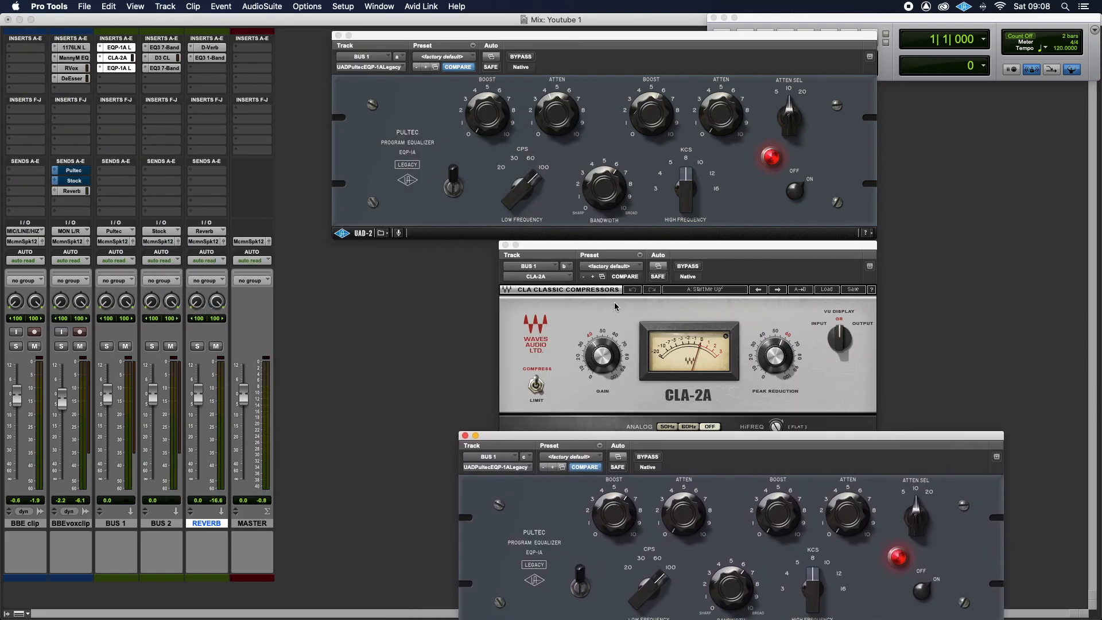
left_click_drag(596, 247, 596, 228)
left_click_drag(626, 437, 623, 422)
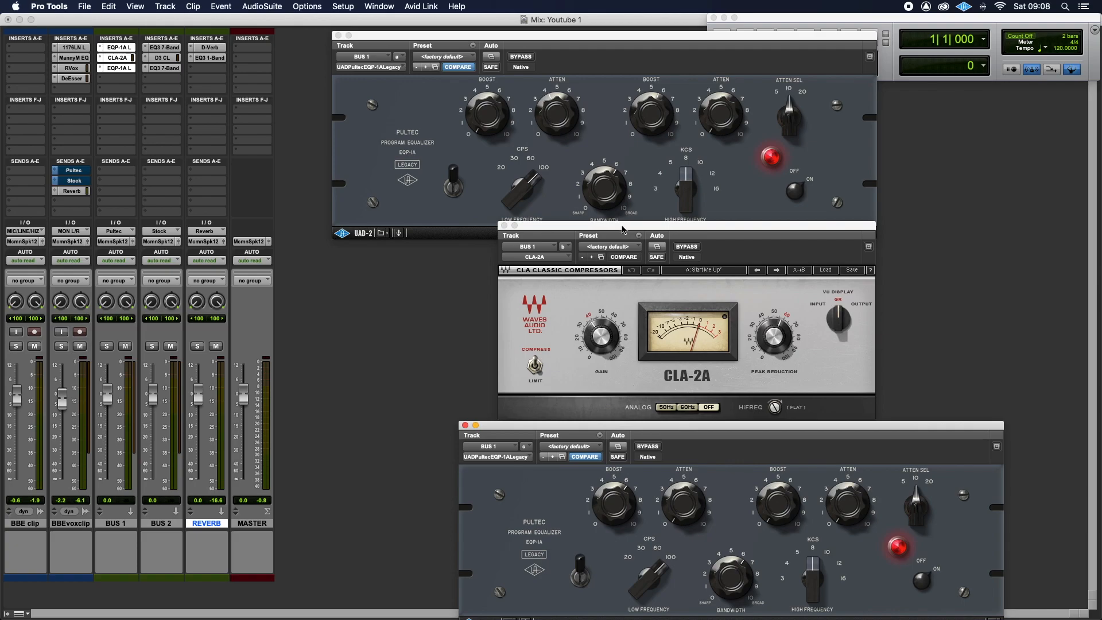
Step: Open the BBE vox clip track's Pultec send beside the plug-ins and raise its level to -12.9 dB during playback
left_click(75, 171)
left_click(75, 169)
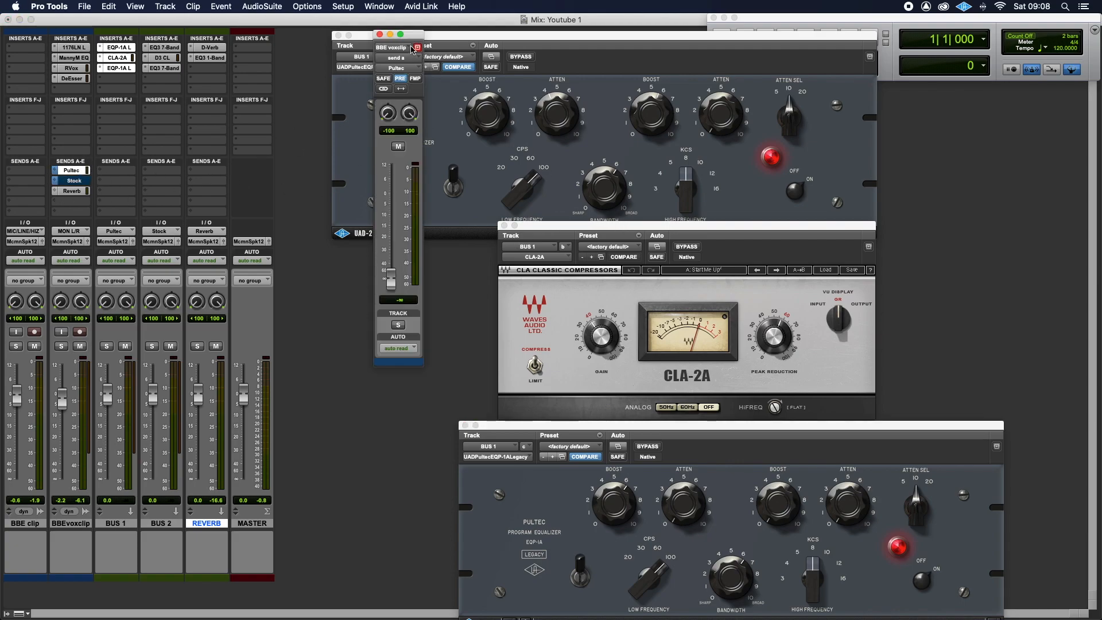
left_click_drag(413, 36, 240, 100)
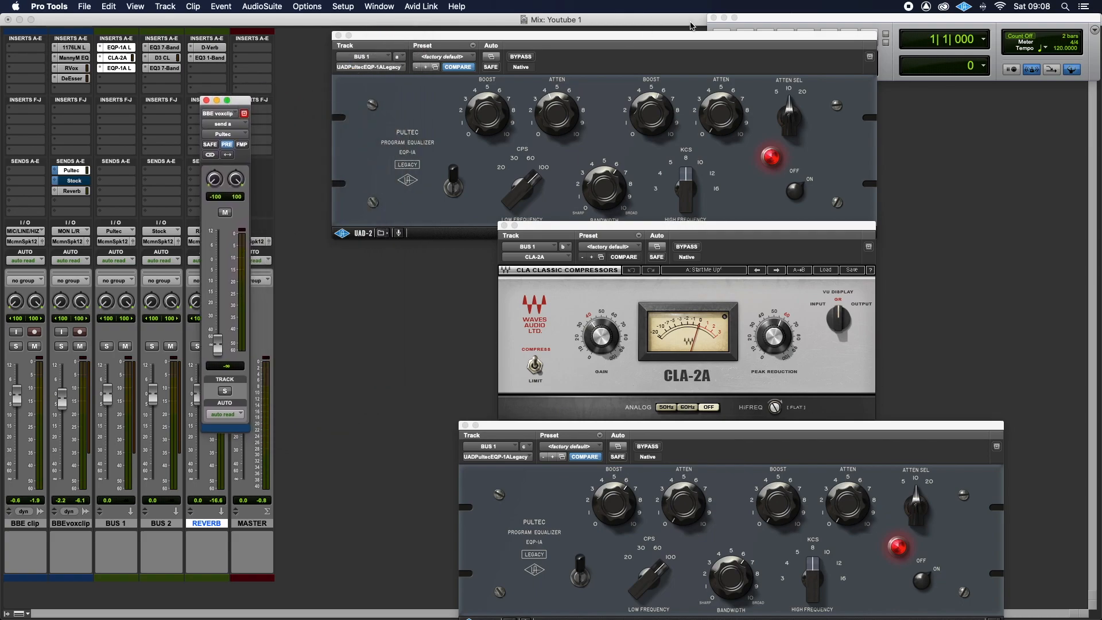
left_click_drag(697, 38, 698, 55)
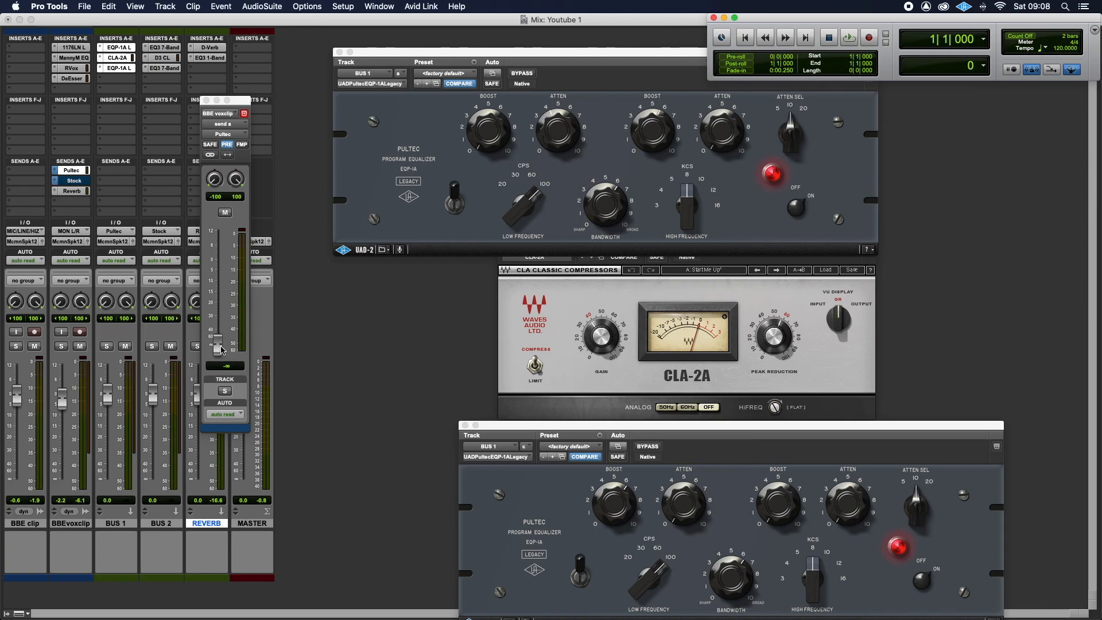
key("space")
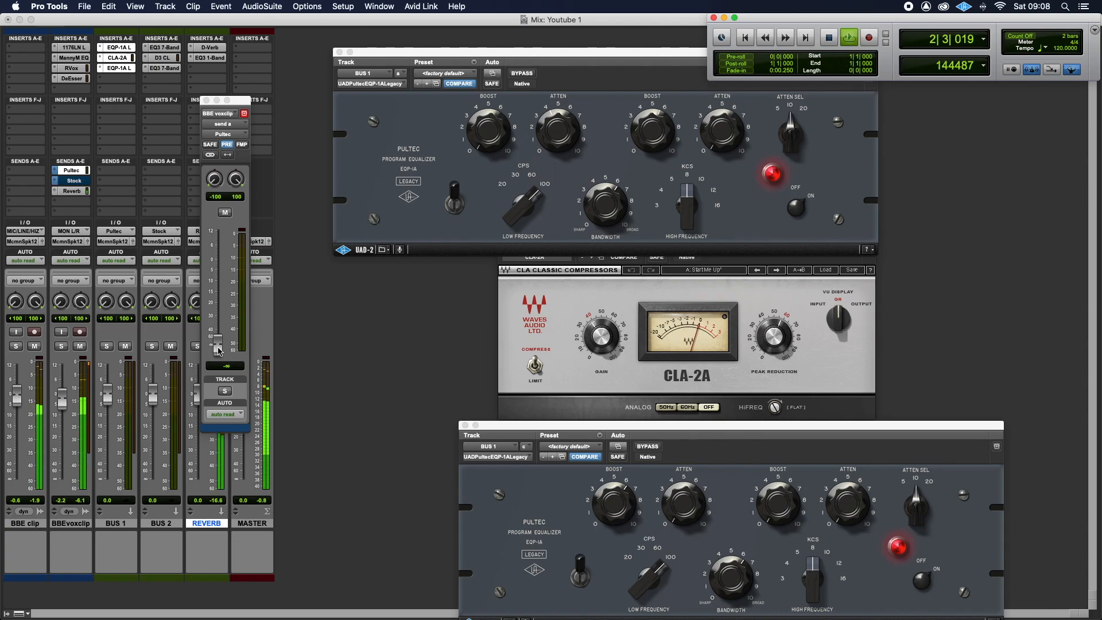
left_click_drag(219, 350, 220, 296)
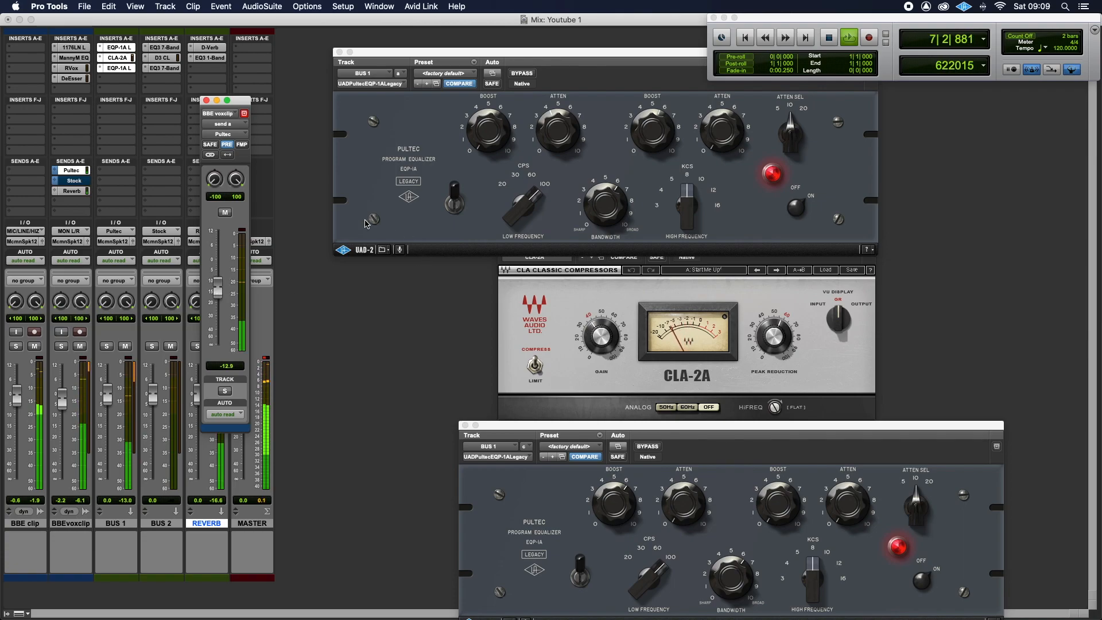
Step: Compare the vocal without and with parallel processing by muting and unmuting the Pultec send, and stop playback
left_click(227, 214)
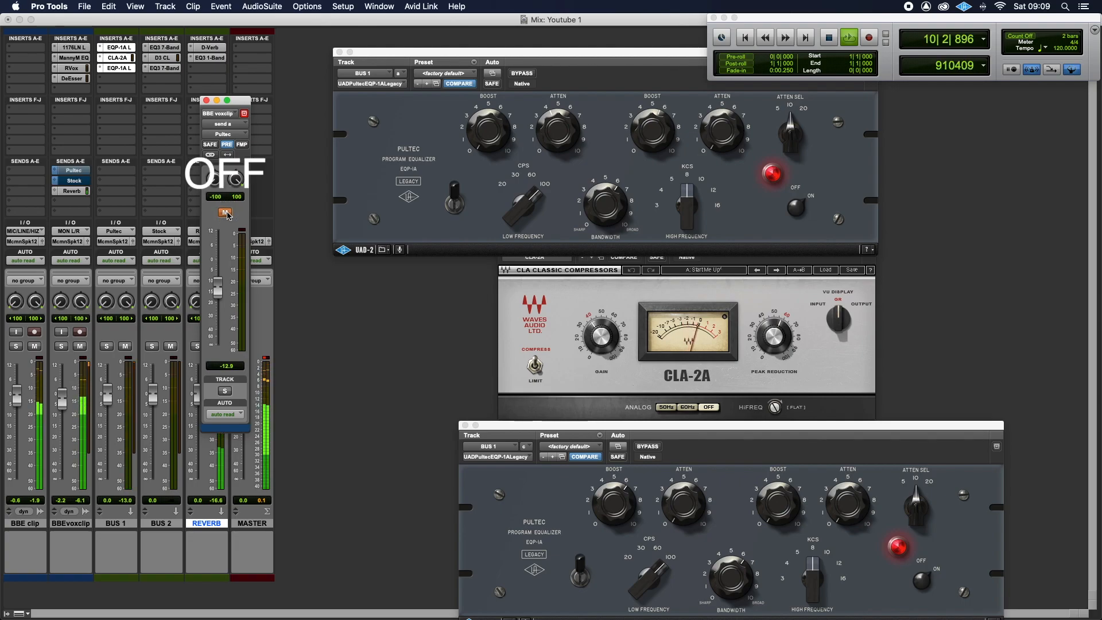
left_click(226, 213)
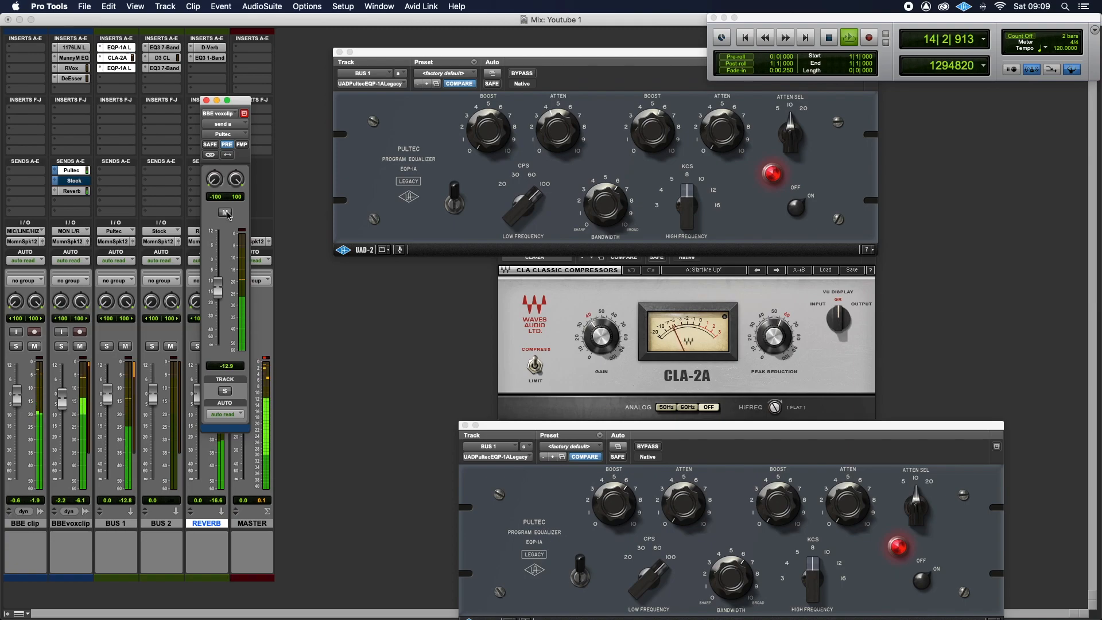
key("space")
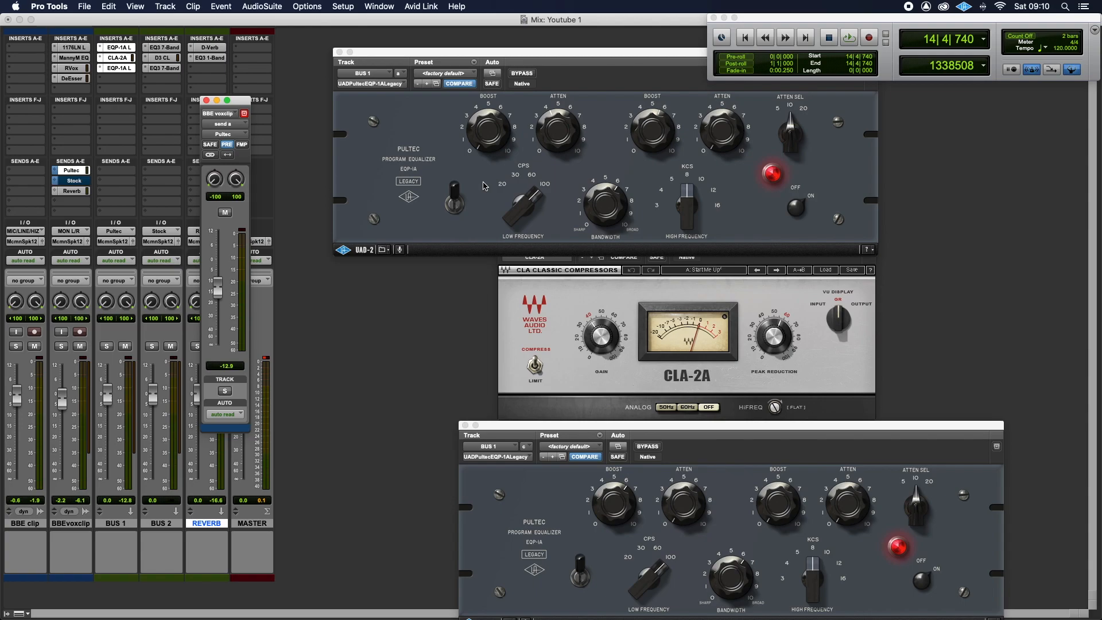
Step: Mute the vocal clip's Pultec send, and close the send window and all three BUS 1 plug-in windows
left_click(224, 213)
left_click(206, 100)
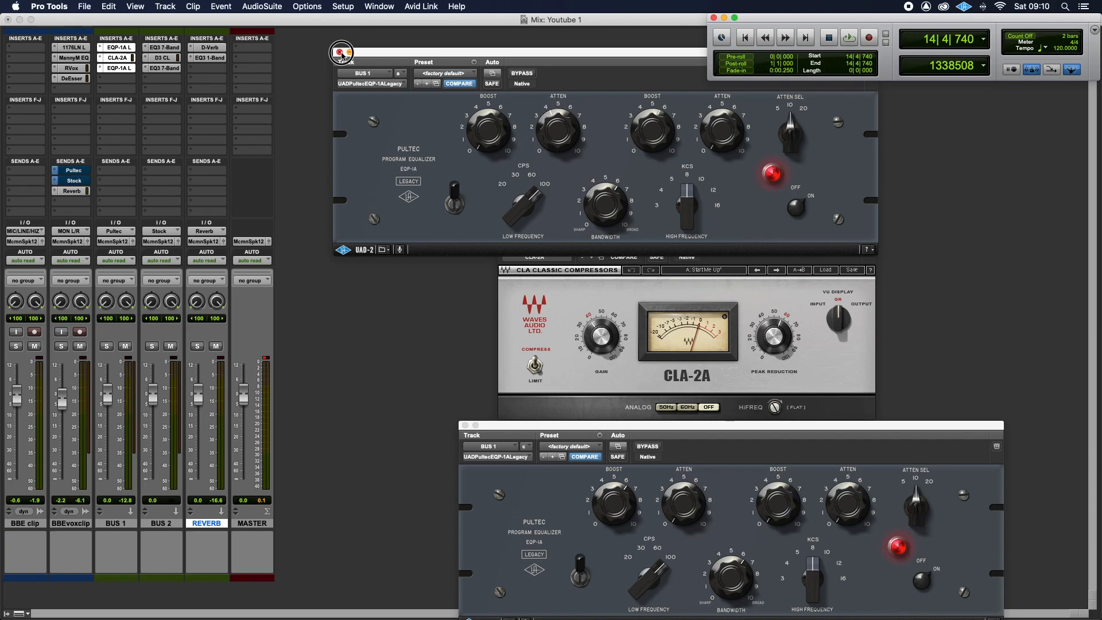
left_click(338, 53)
left_click(503, 225)
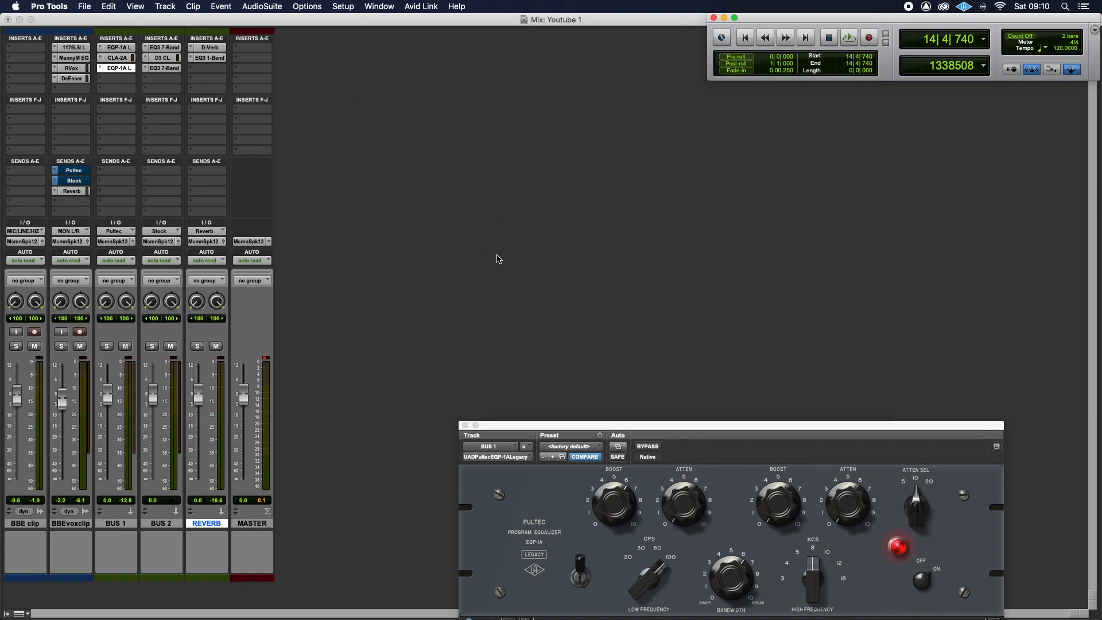
left_click(464, 425)
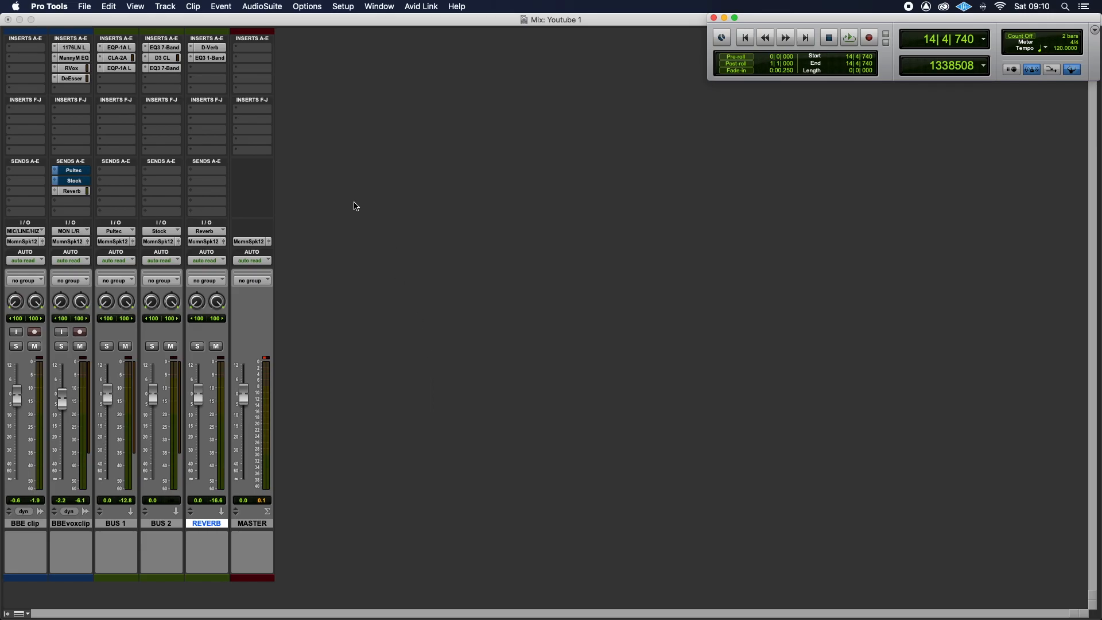
Step: Open BUS 2's first EQ3 7-Band, D3 CL compressor and second EQ3 7-Band in separate, non-overlapping windows in signal-chain order
left_click(166, 53)
left_click_drag(287, 29, 387, 26)
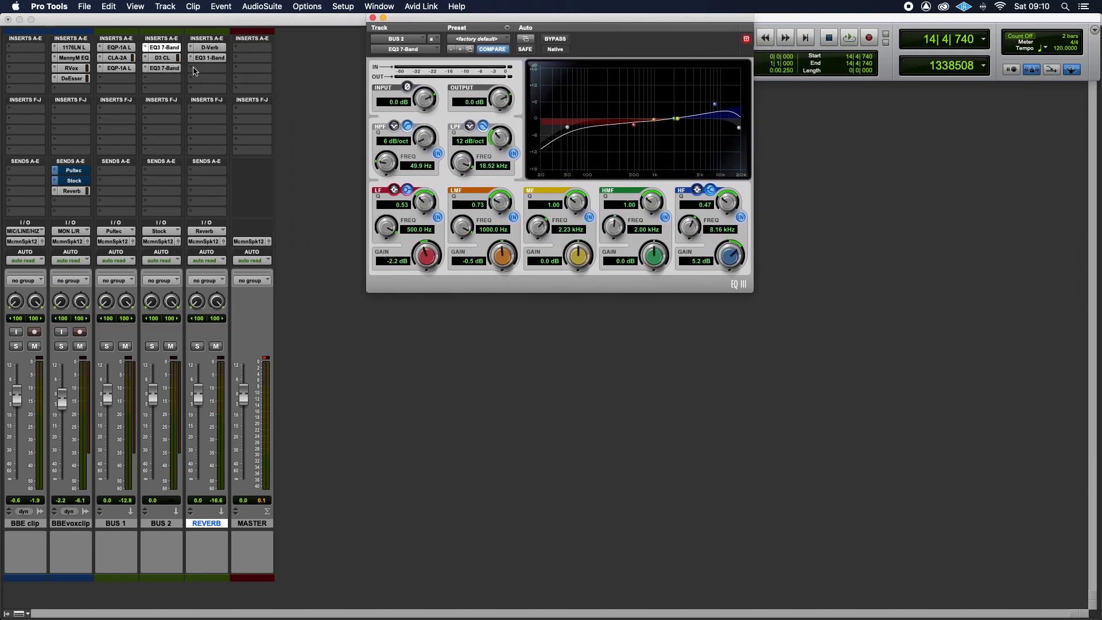
left_click(163, 57)
left_click_drag(175, 19, 526, 296)
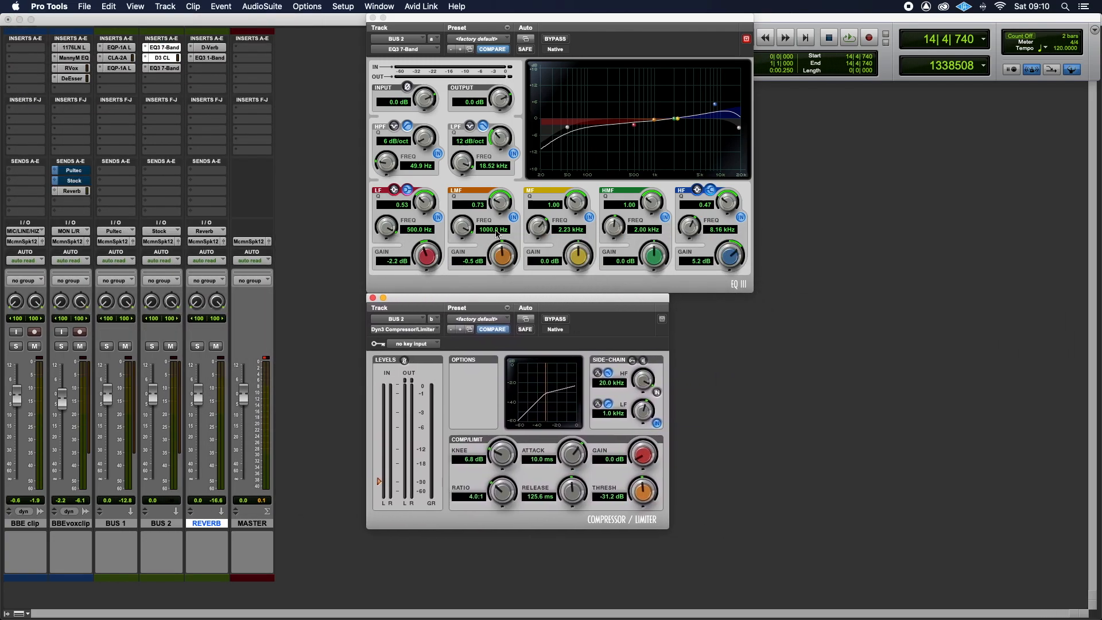
left_click(165, 67)
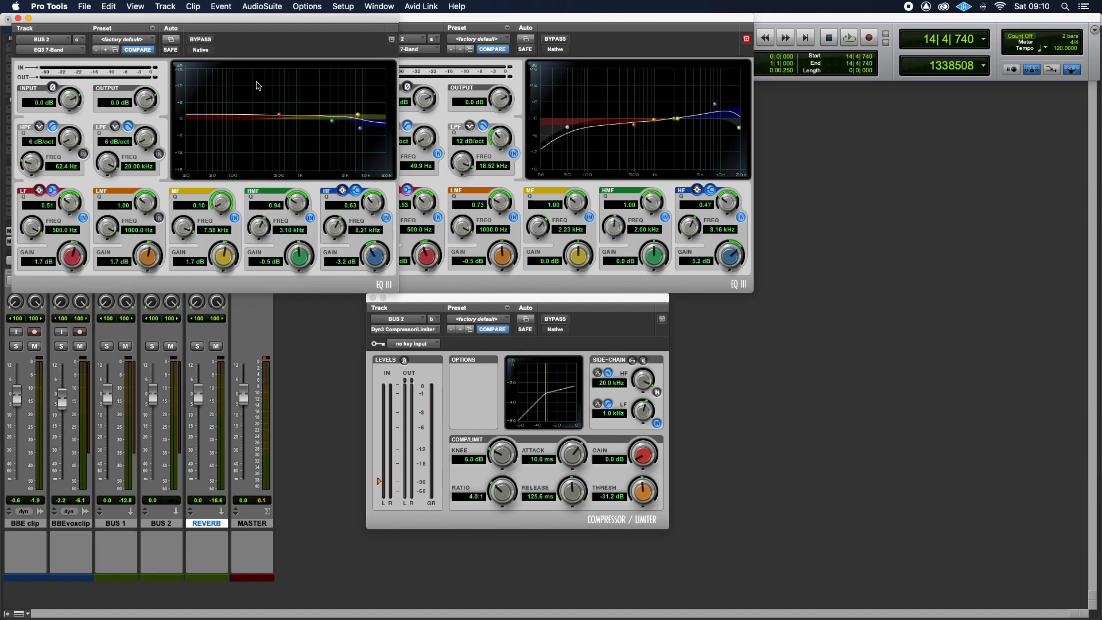
left_click_drag(161, 17, 829, 296)
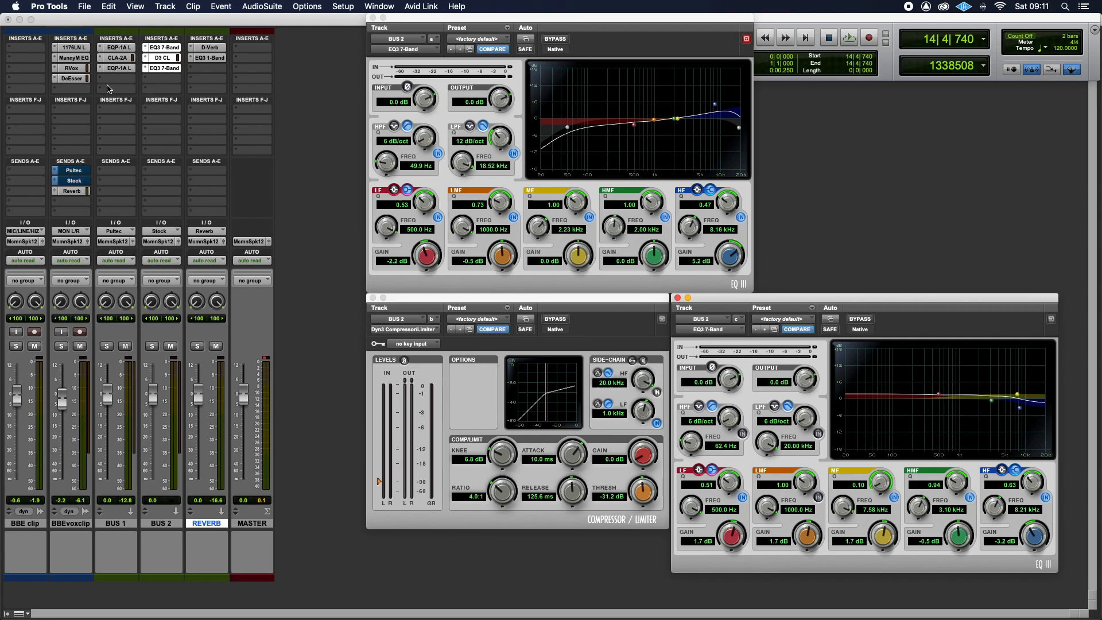
Step: Unmute the BBE voxclip track's Stock send, open it beside the plug-ins, and raise it to -6.2 dB while playing from the start
left_click(79, 185)
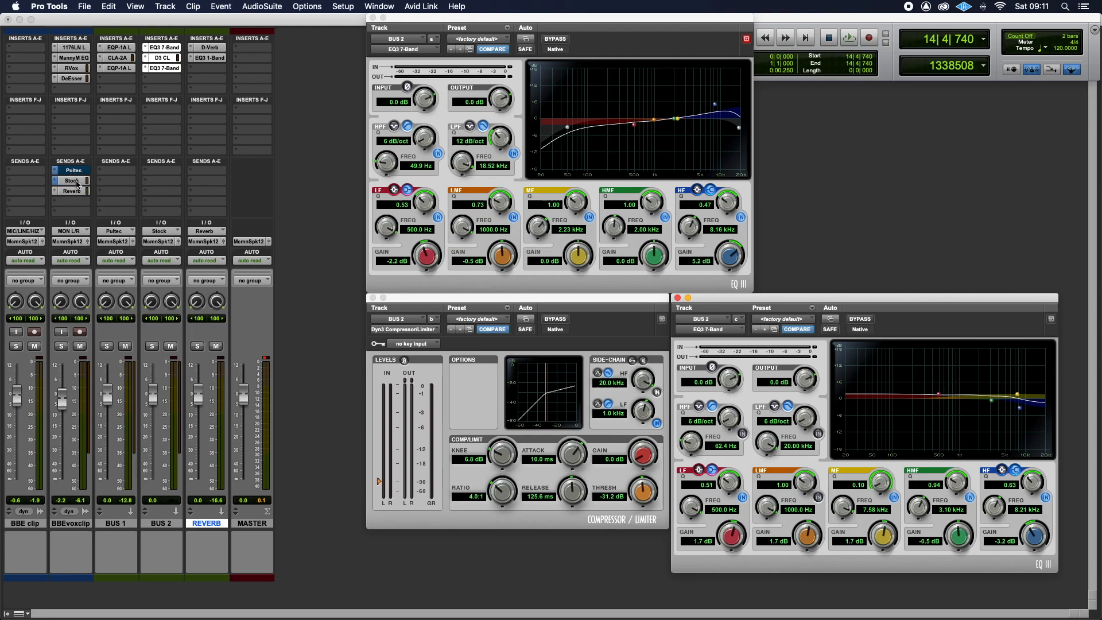
left_click_drag(237, 103, 328, 81)
left_click(756, 38)
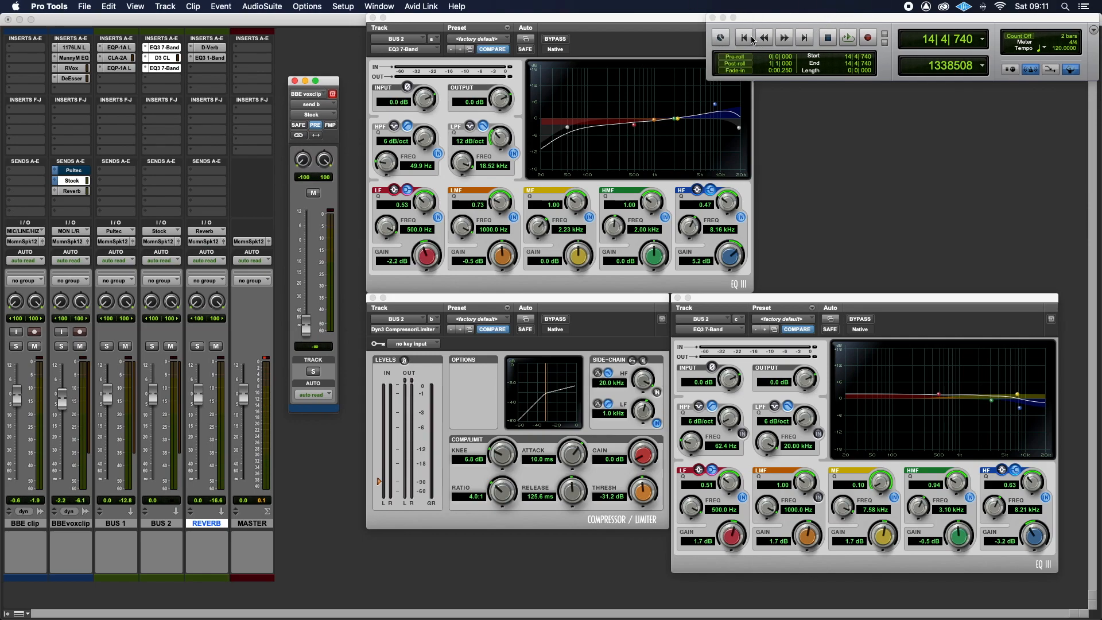
left_click(747, 37)
left_click_drag(772, 17, 839, 13)
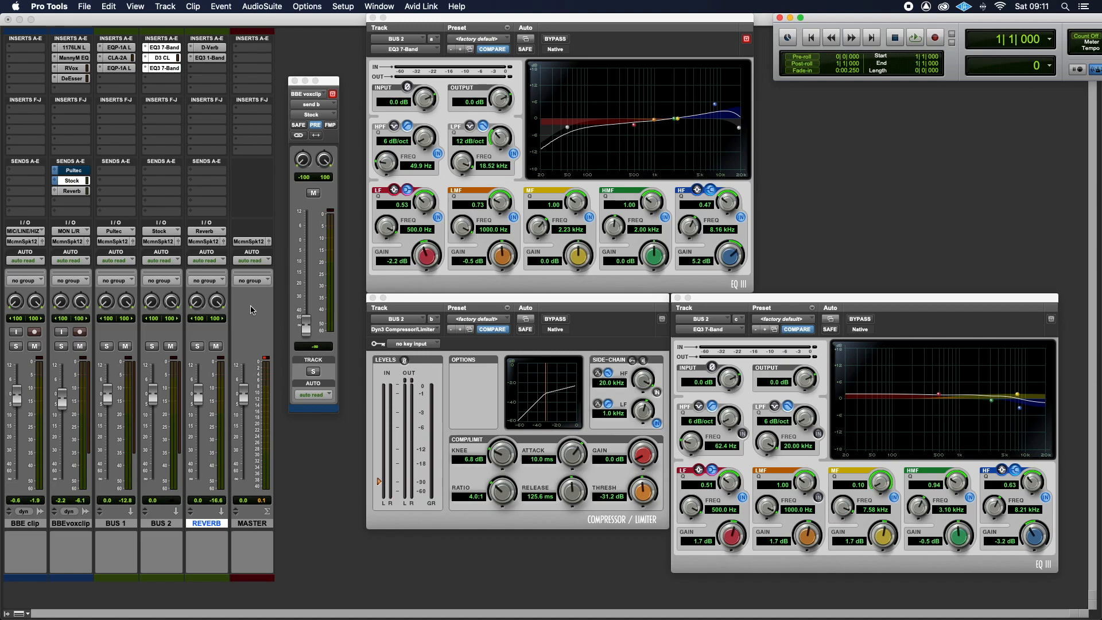
key("space")
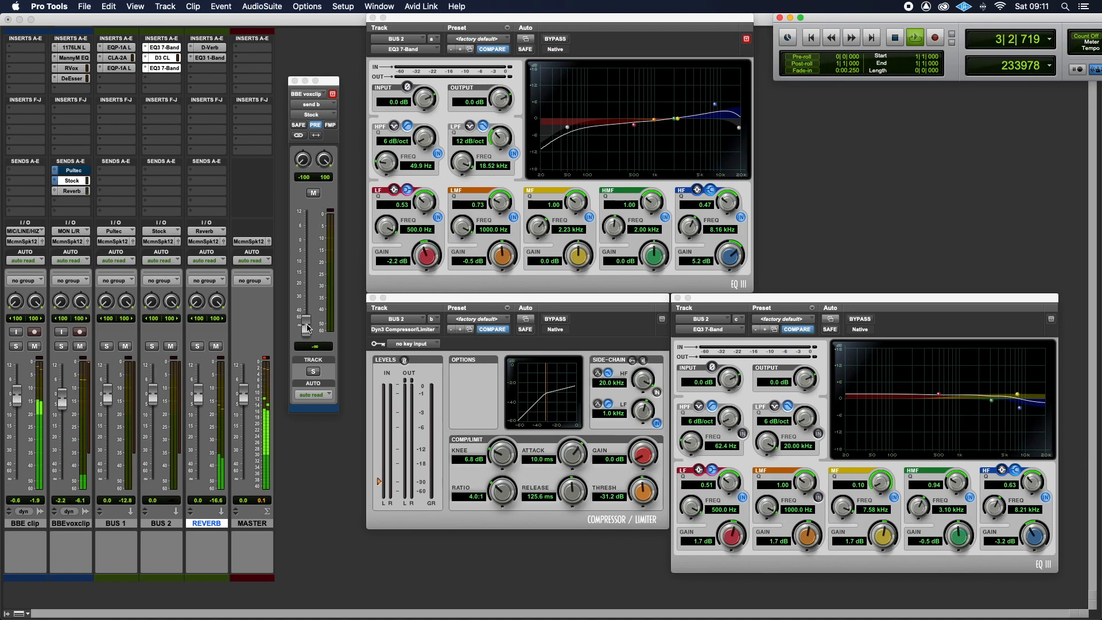
left_click_drag(310, 331, 310, 260)
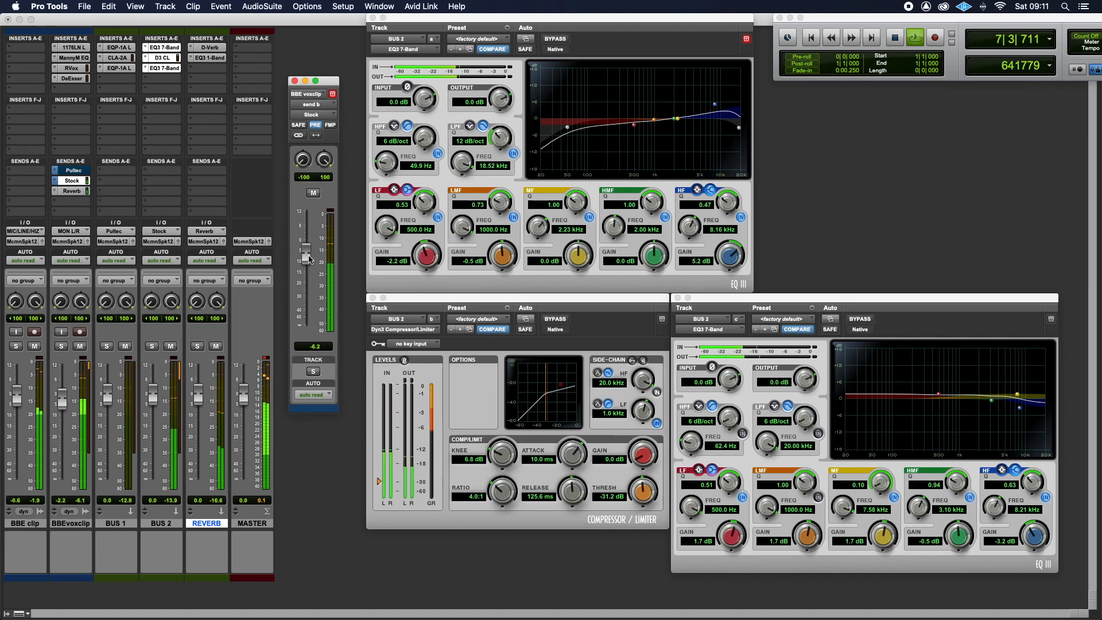
Step: Compare the vocal without and with the stock plug-in chain by muting and unmuting the Stock send, and stop playback
left_click(314, 193)
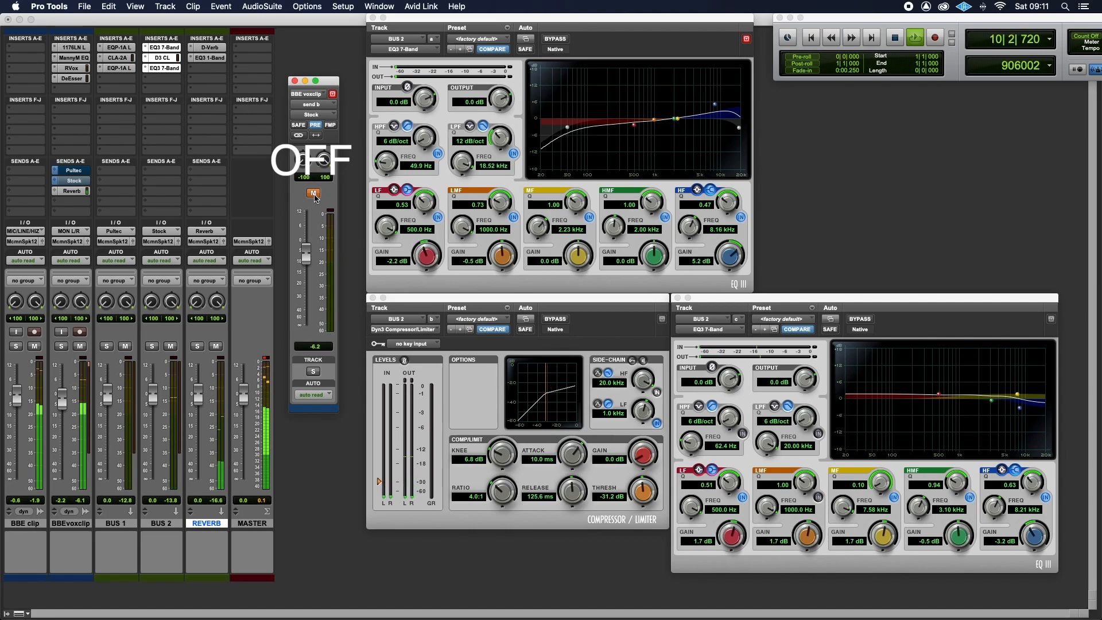
left_click(314, 193)
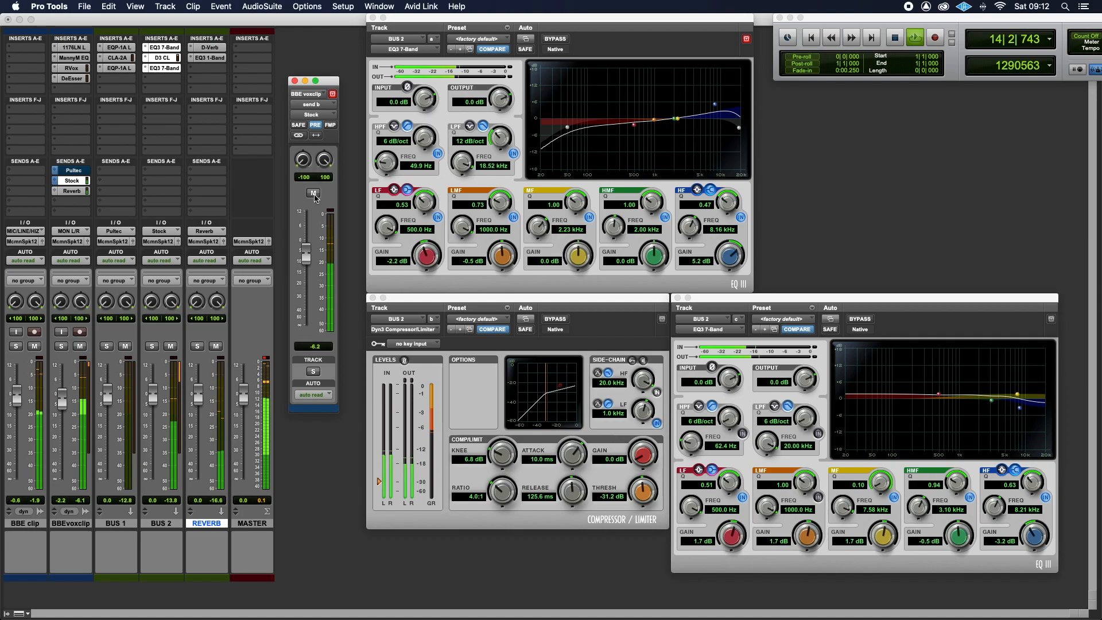
key("space")
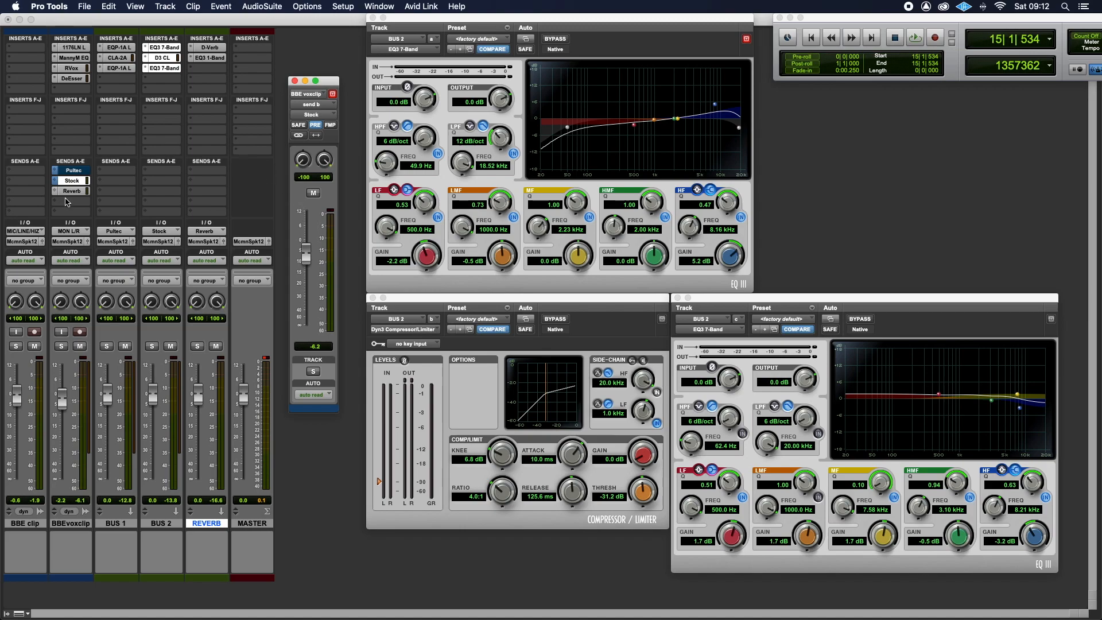
Step: Review the settings of BUS 1's first EQP-1A, CLA-2A and second EQP-1A, and close the plug-in window
left_click(117, 47)
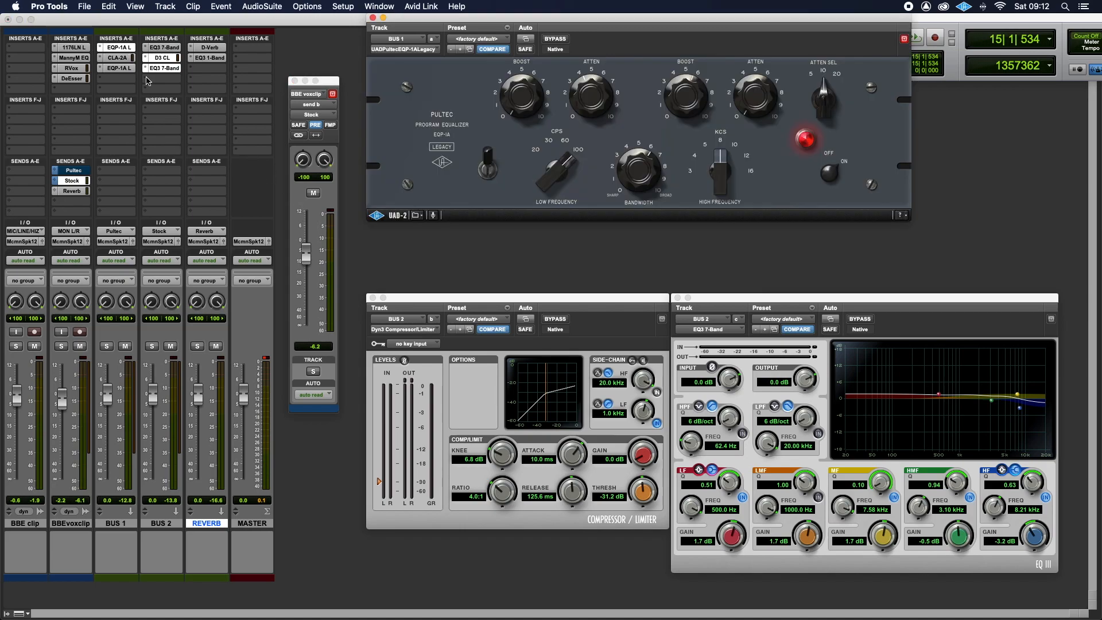
left_click(118, 57)
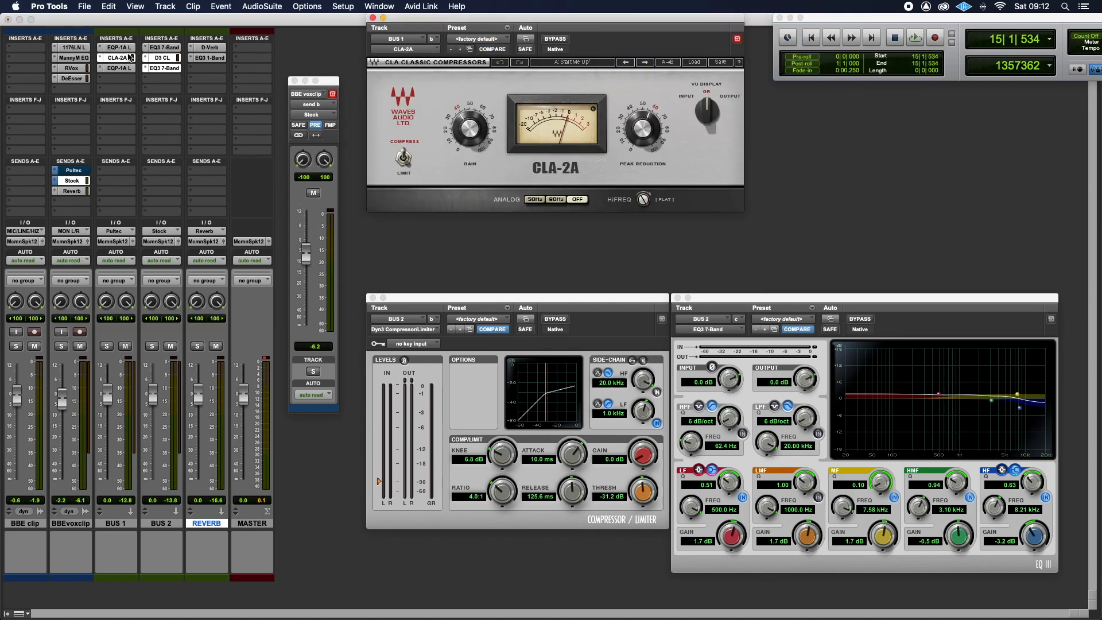
left_click(126, 47)
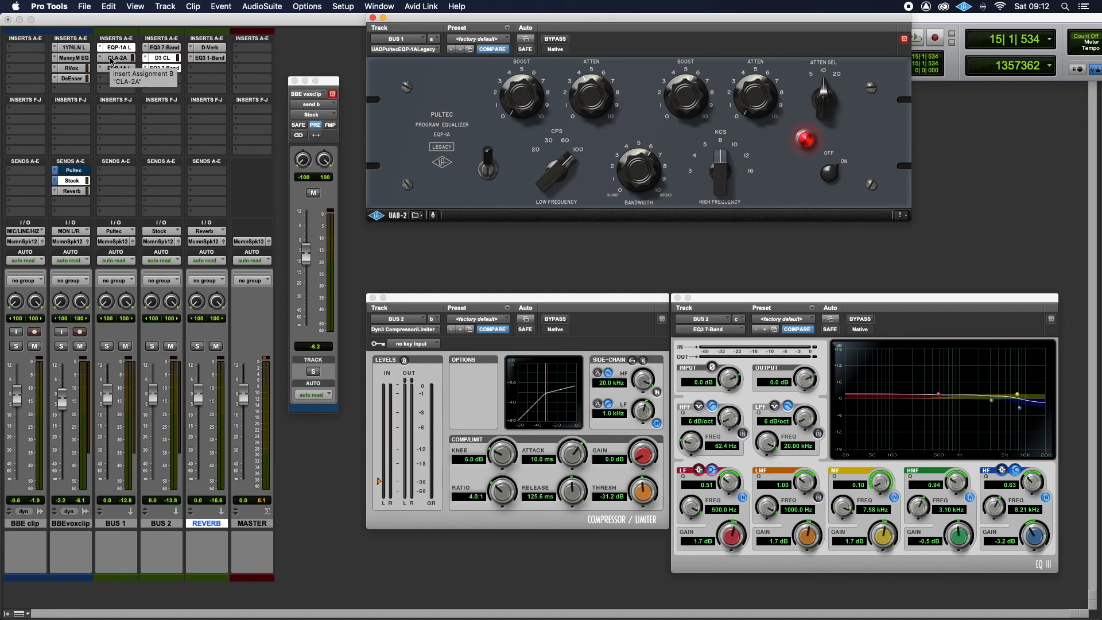
left_click(112, 60)
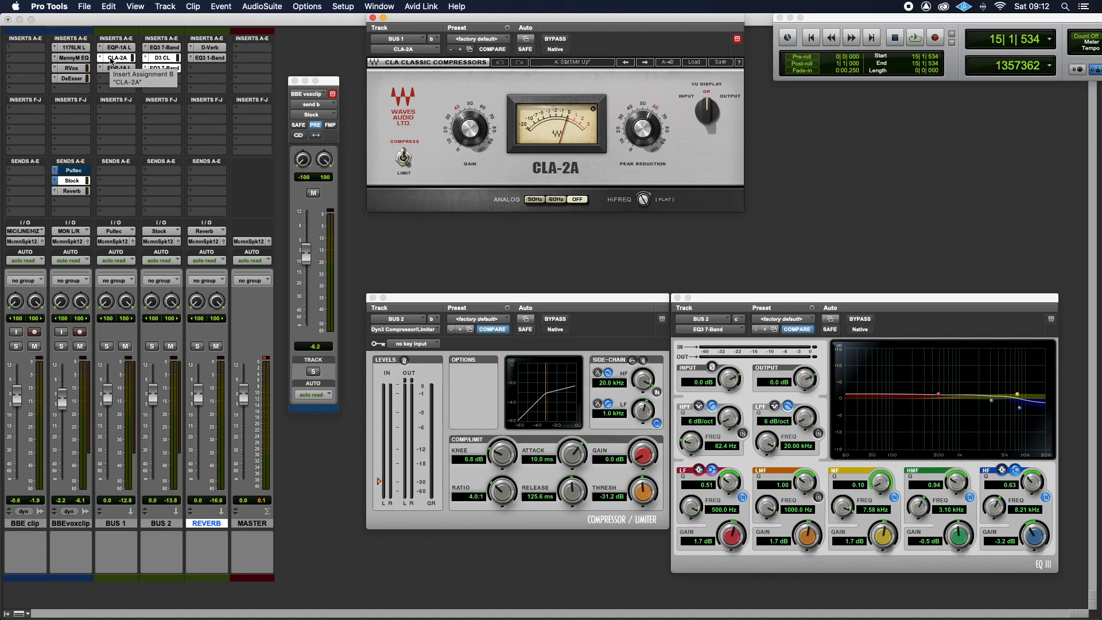
left_click(114, 68)
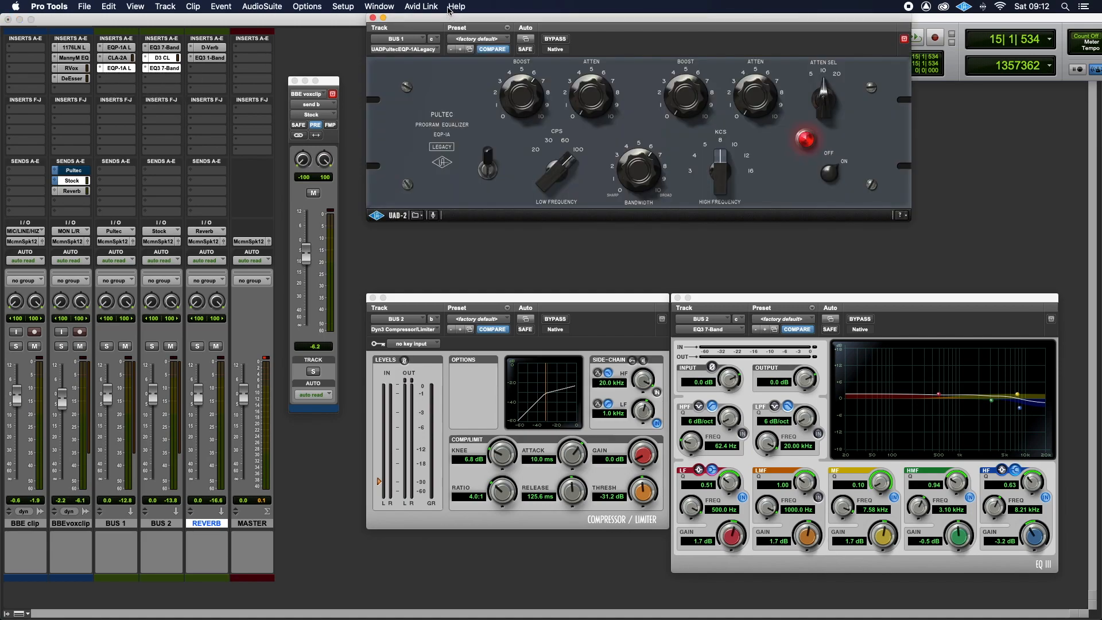
left_click(374, 19)
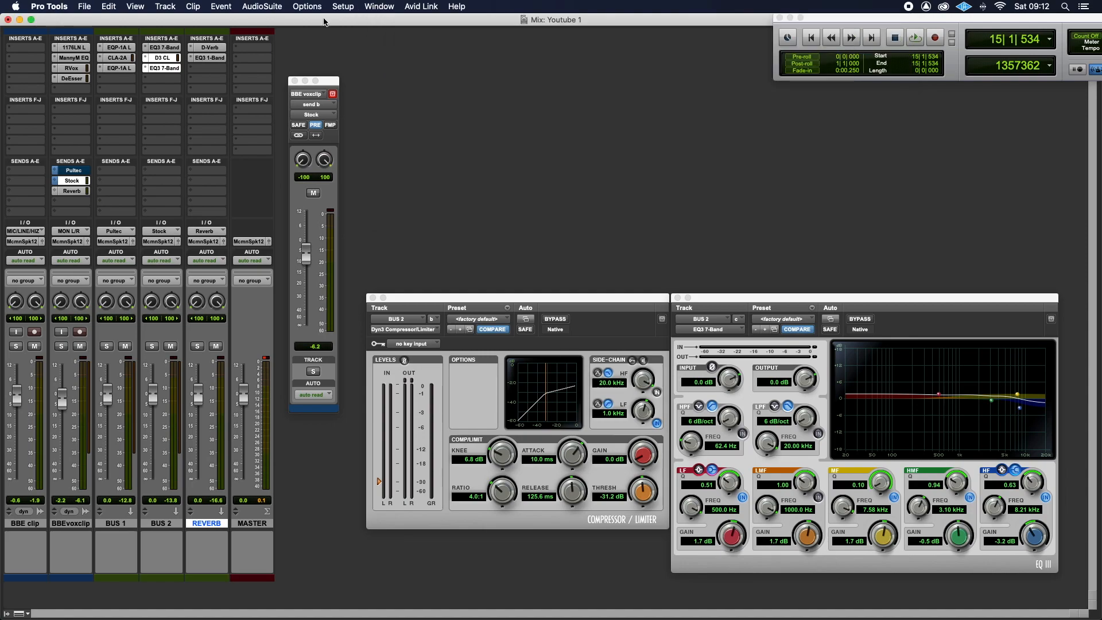
Step: Review the settings of BUS 2's first EQ3 7-Band and its Dyn3 compressor, closing each window after inspection
left_click(172, 48)
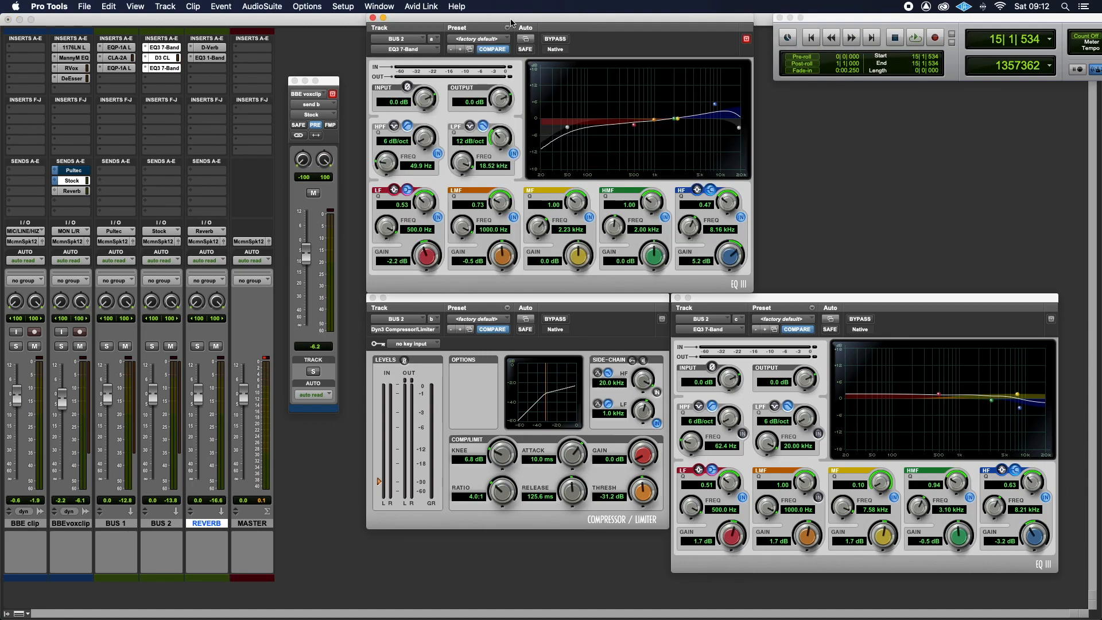
left_click_drag(512, 19, 486, 18)
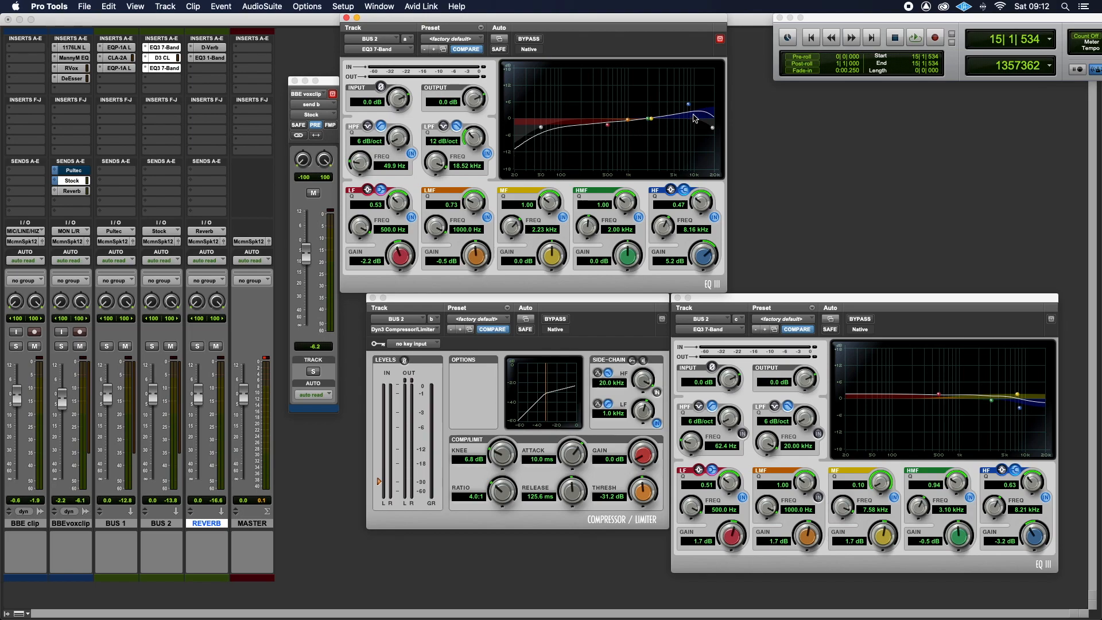
left_click(346, 18)
left_click_drag(430, 300, 454, 41)
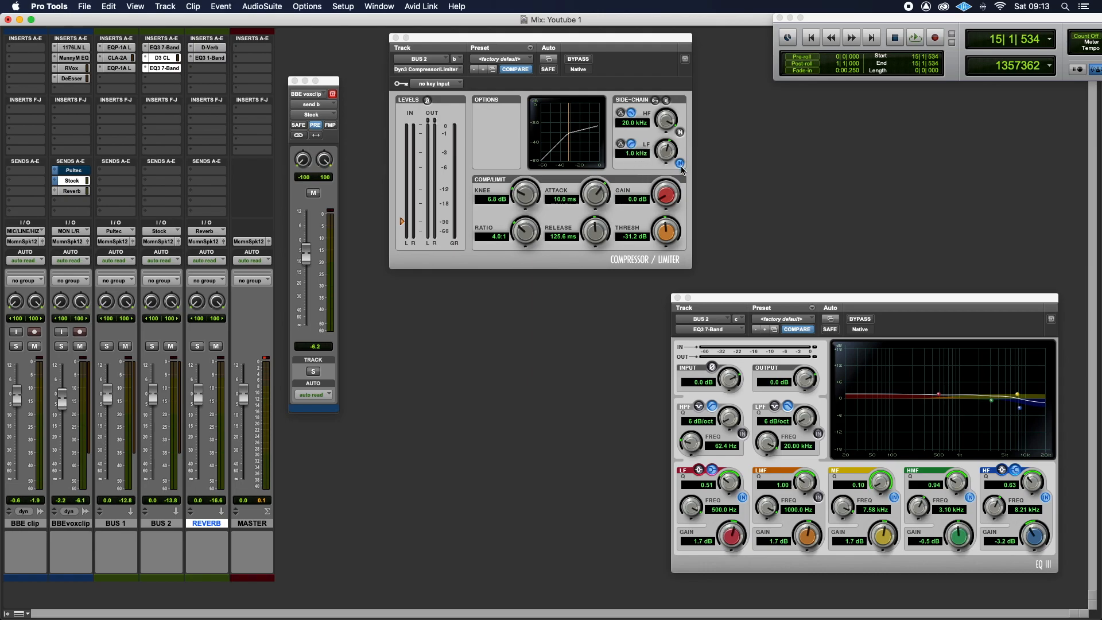
left_click(395, 37)
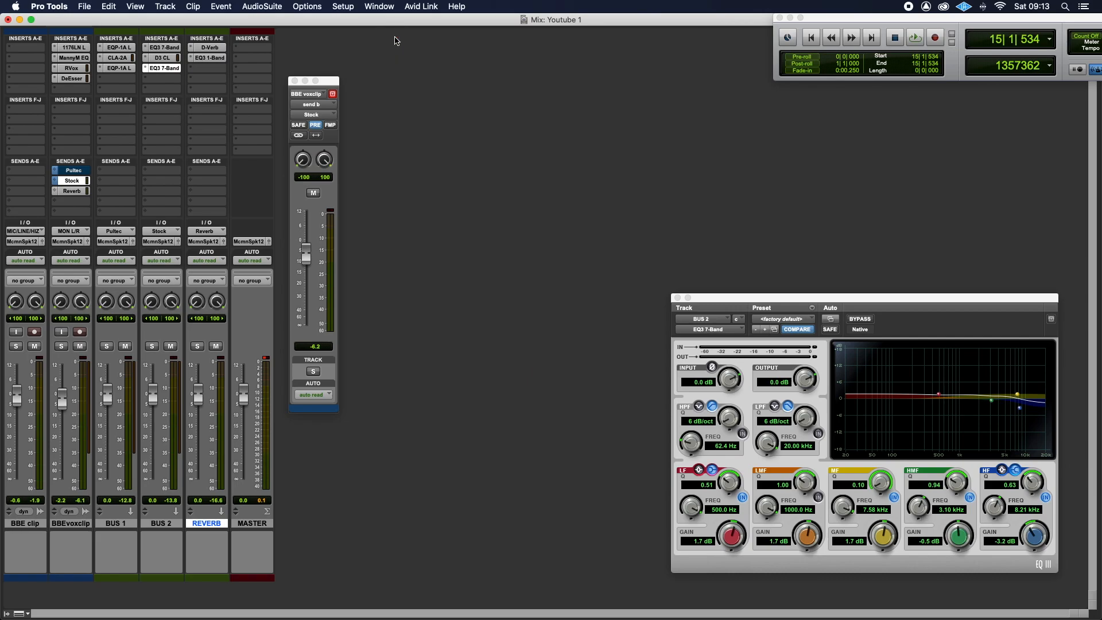
Step: Examine BUS 2's second EQ3 7-Band, and close it together with the Stock send window
left_click_drag(744, 298, 496, 76)
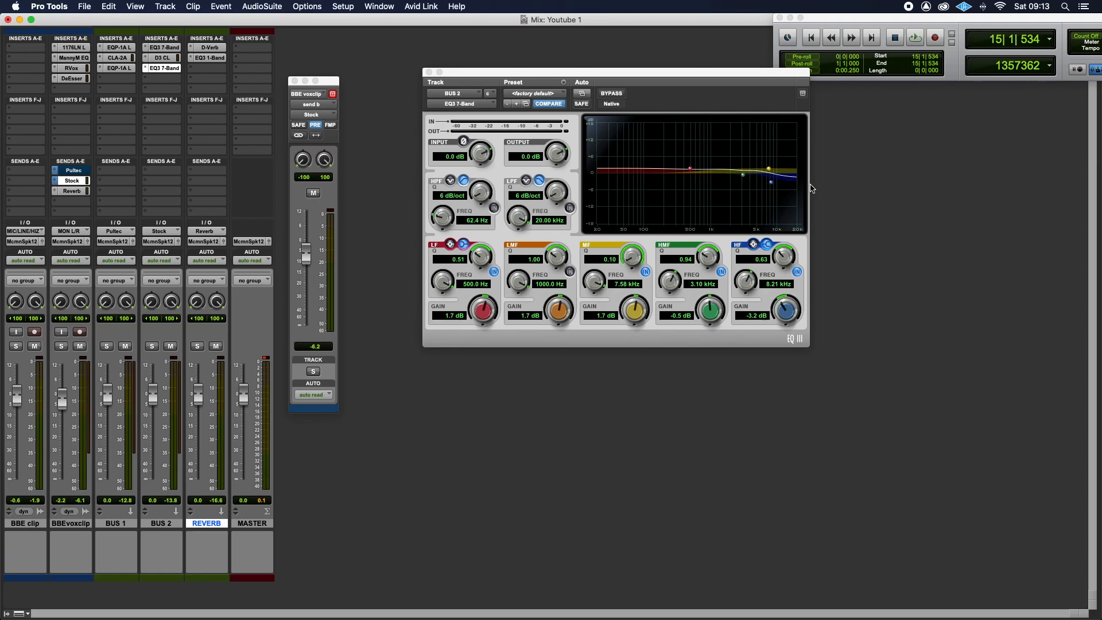
left_click(429, 72)
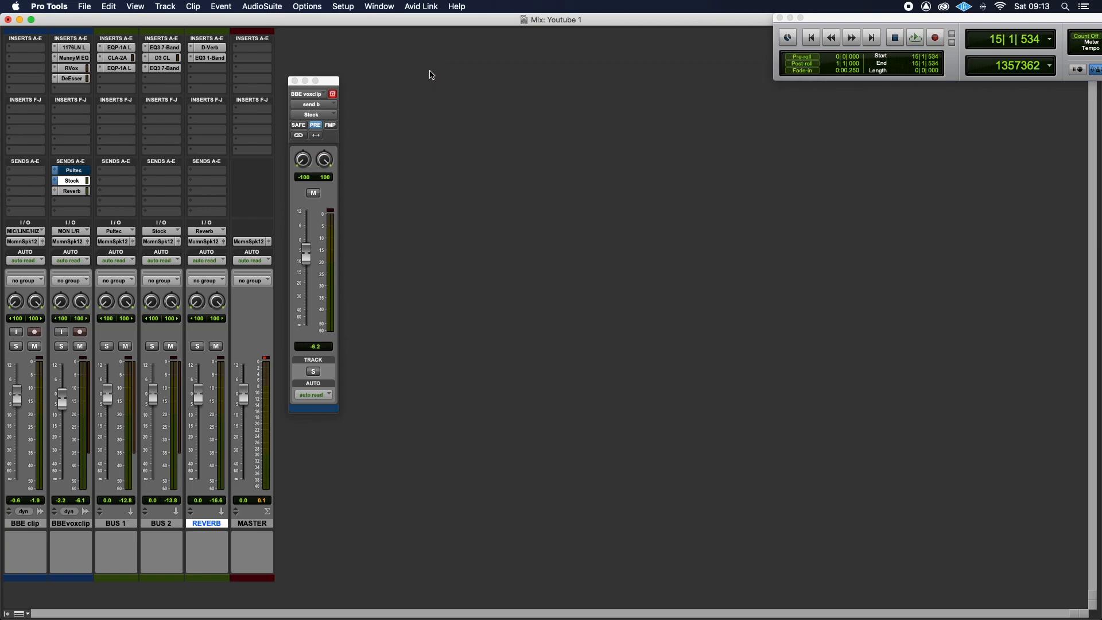
left_click(295, 81)
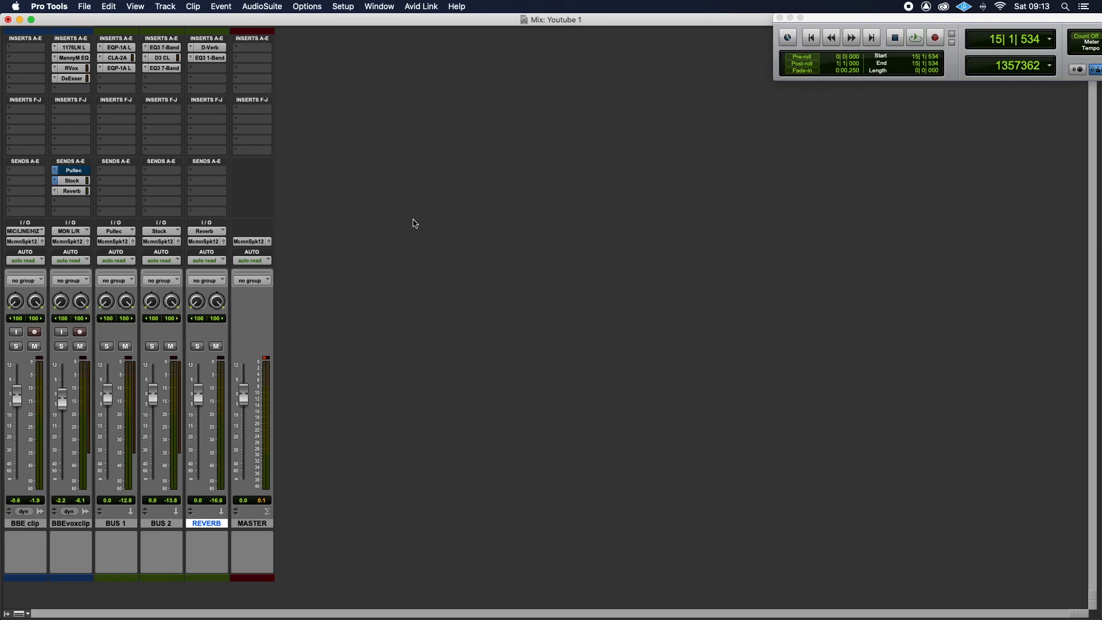